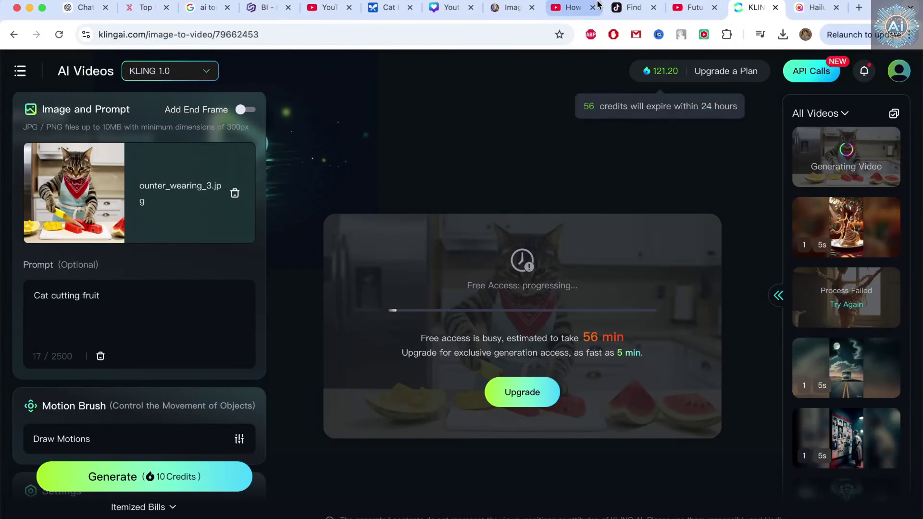
# Go from the YouTube channel page back to TikTok's cat cooking search results.
pyautogui.click(694, 8)
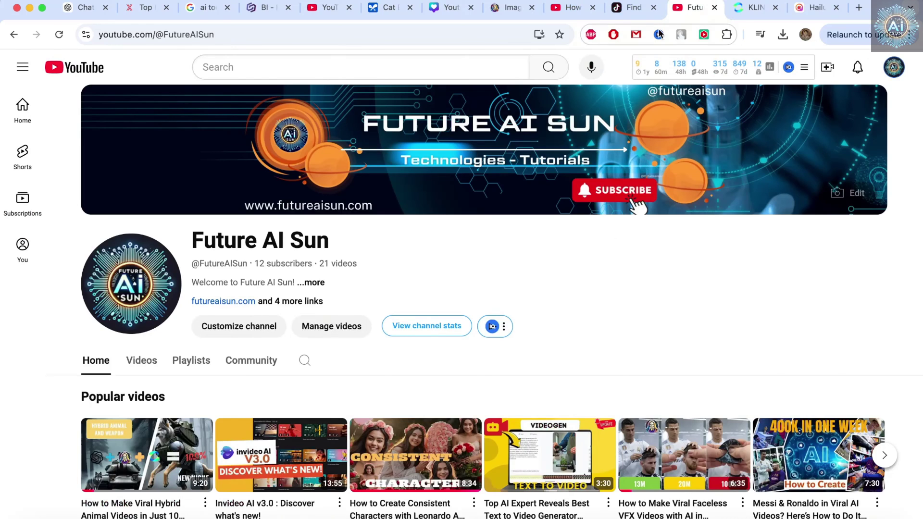
pyautogui.click(632, 9)
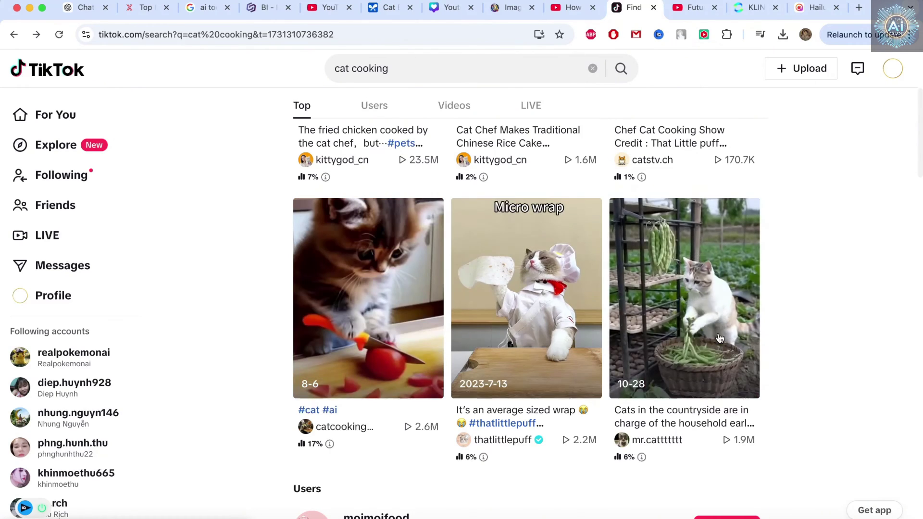
pyautogui.scroll(-2, 719, 337)
pyautogui.scroll(2, 718, 334)
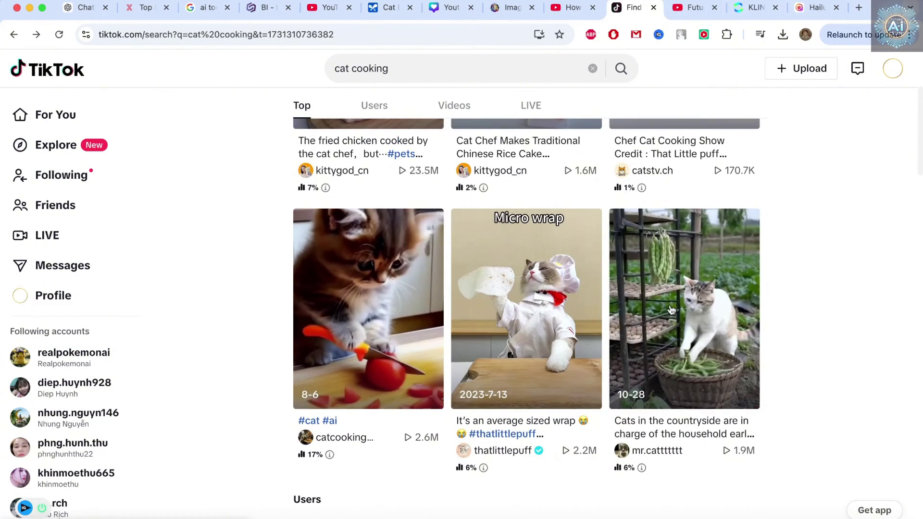
# Open the 'Cats in the countryside' video, visit its creator's profile, and go back.
pyautogui.click(648, 306)
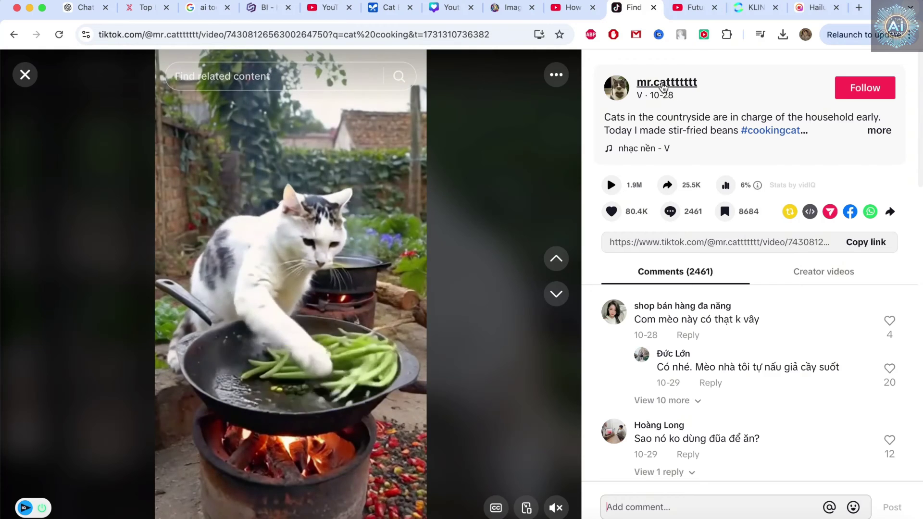
pyautogui.click(663, 83)
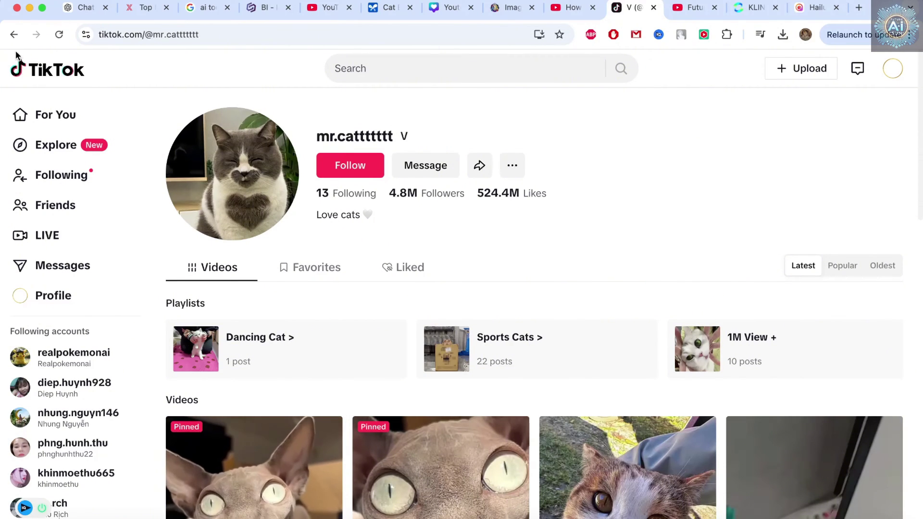
pyautogui.click(14, 34)
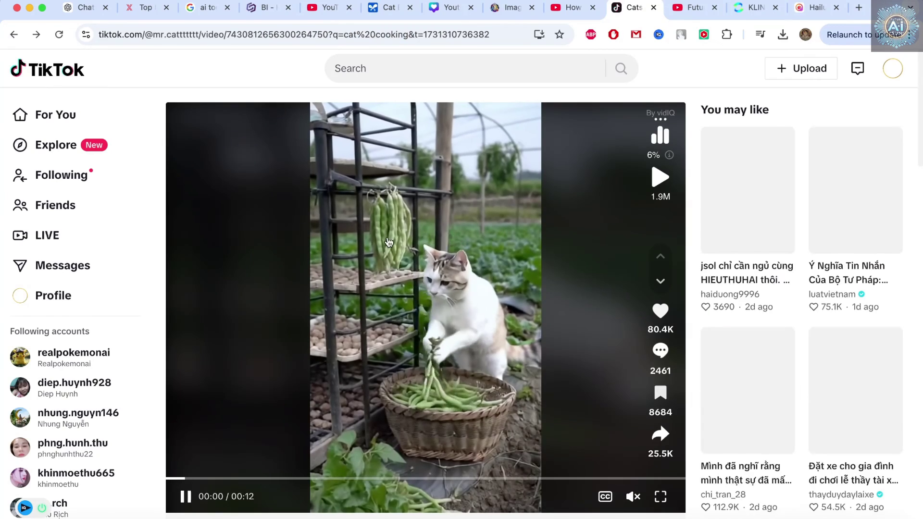
pyautogui.click(377, 68)
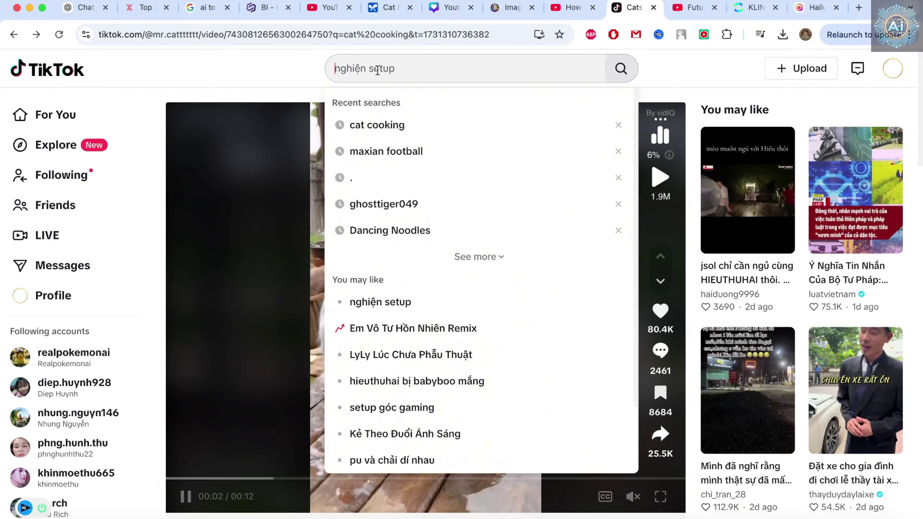
# Rerun the 'cat cooking' search and open the kitten tomato-cutting video creator's profile.
pyautogui.click(351, 126)
pyautogui.scroll(-3, 409, 473)
pyautogui.scroll(-1, 391, 433)
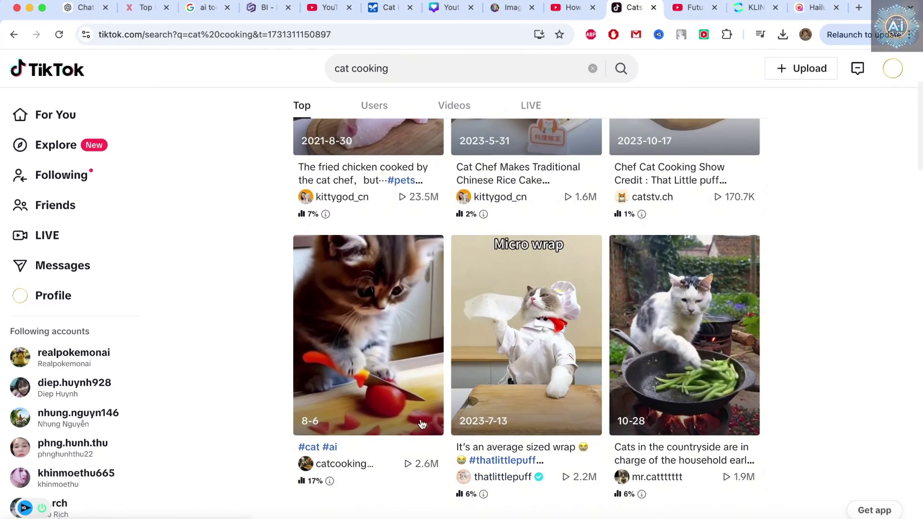
pyautogui.click(344, 464)
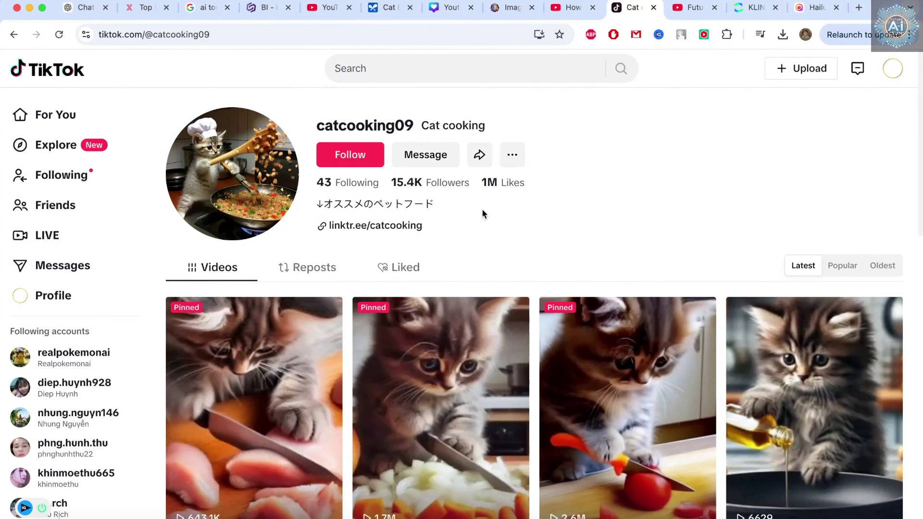
pyautogui.scroll(-4, 522, 212)
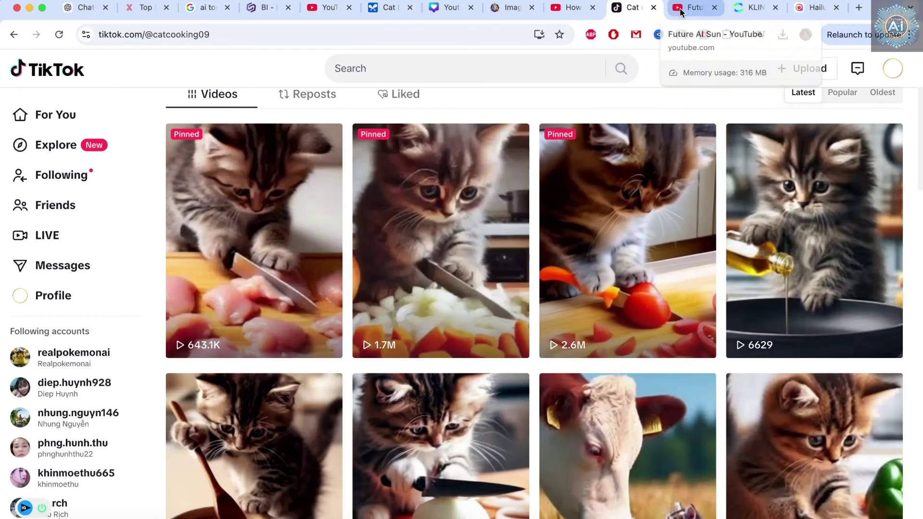
pyautogui.click(682, 8)
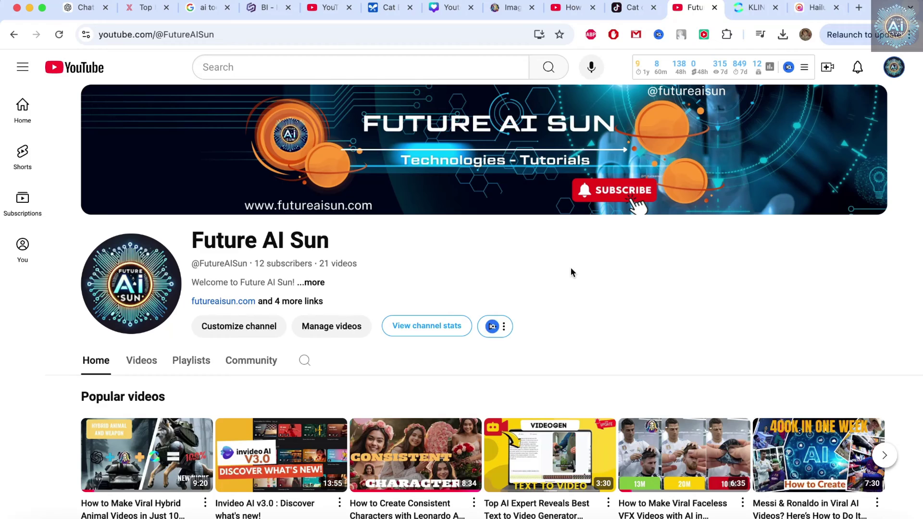
pyautogui.scroll(-3, 571, 272)
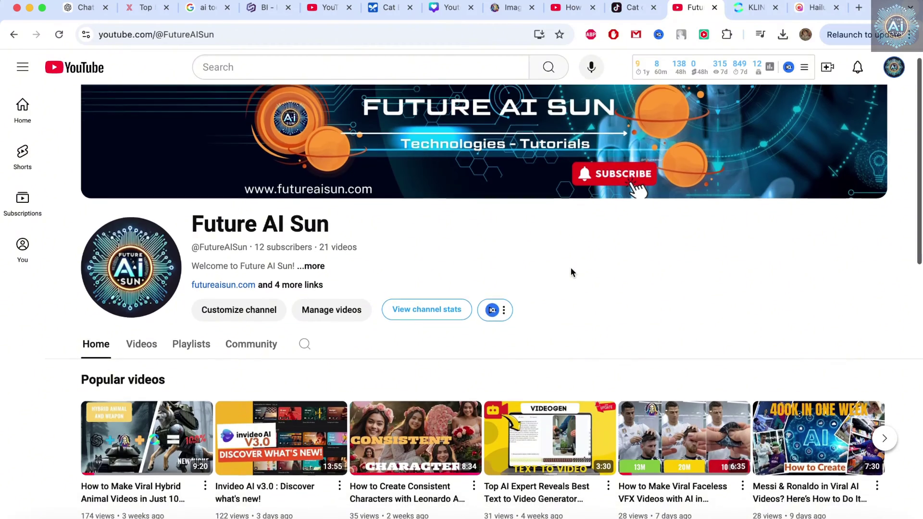
pyautogui.scroll(3, 569, 267)
pyautogui.scroll(-5, 570, 266)
pyautogui.scroll(2, 571, 269)
pyautogui.scroll(4, 572, 273)
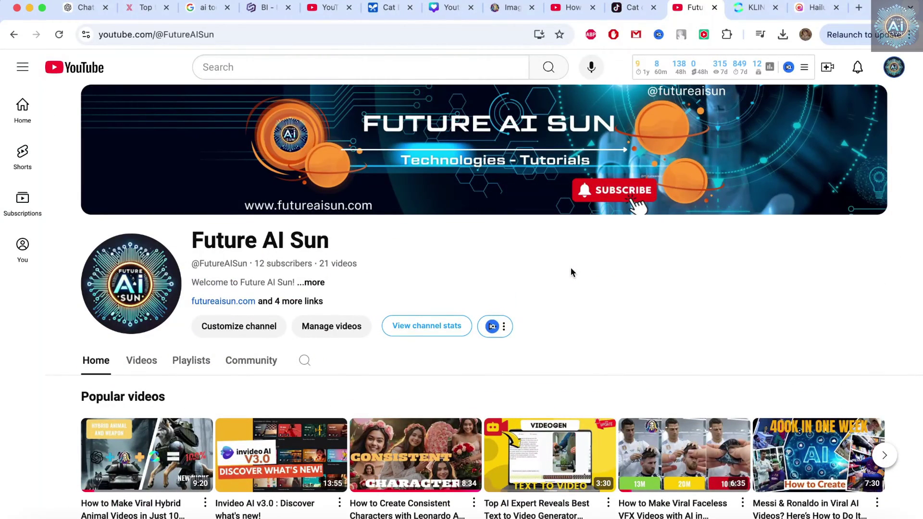
pyautogui.scroll(-1, 571, 272)
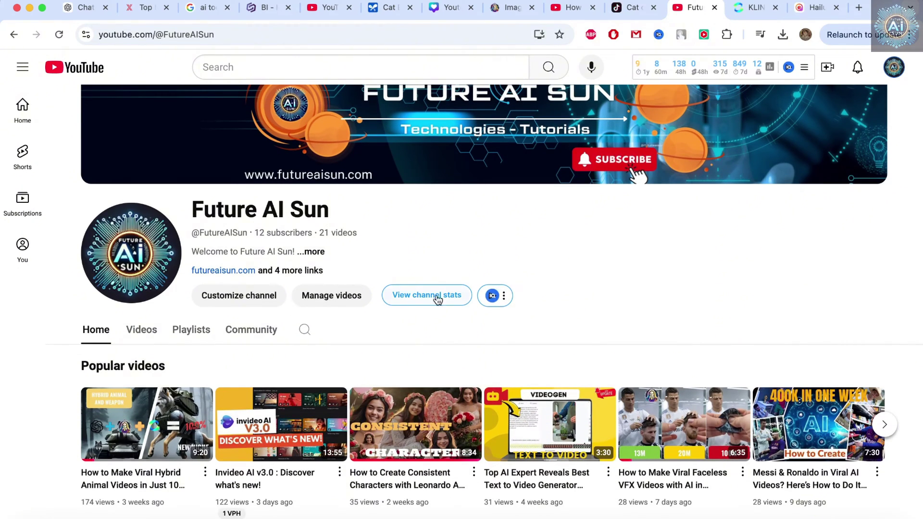
pyautogui.scroll(1, 519, 286)
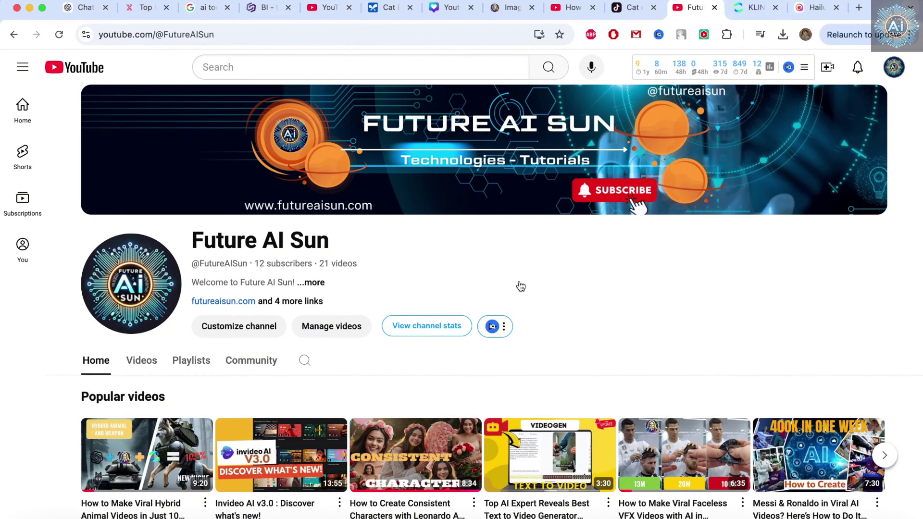
pyautogui.scroll(-3, 518, 291)
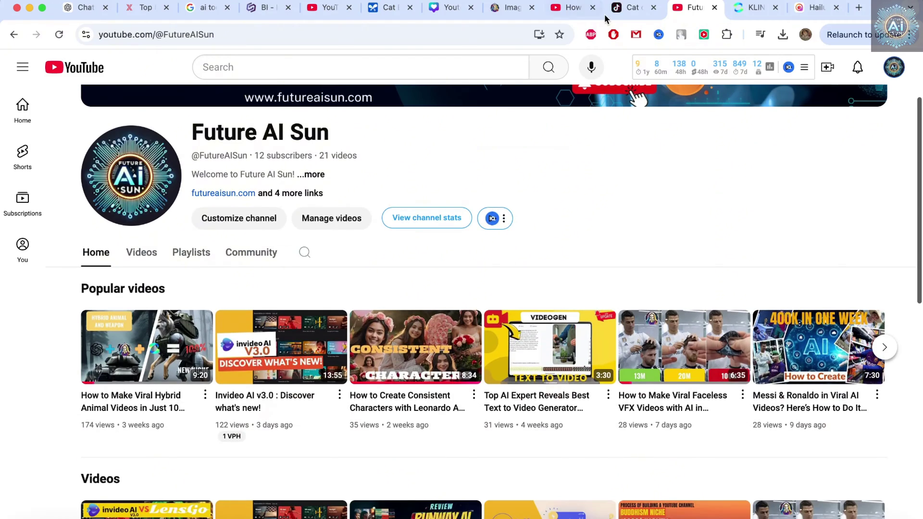
pyautogui.click(630, 7)
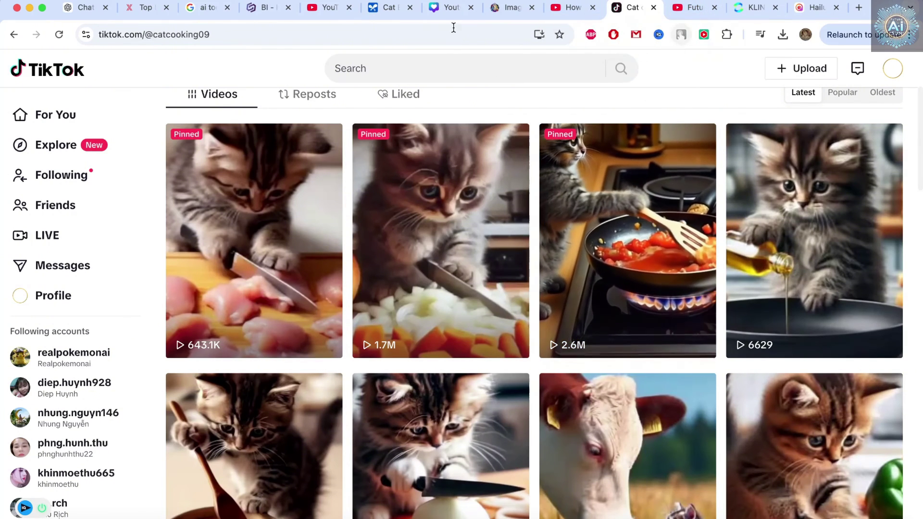
# Send the cat cooking actions prompt, then ask 'update prompt image, not create image'.
pyautogui.click(82, 10)
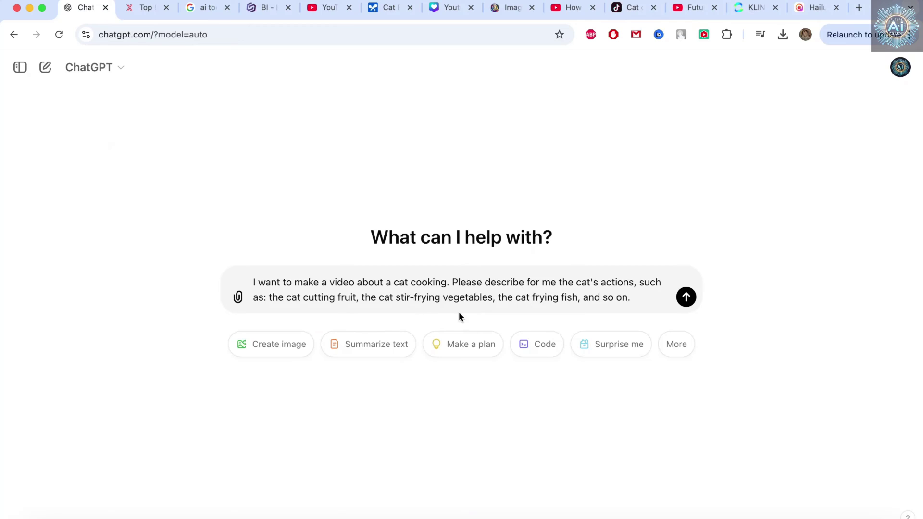
pyautogui.moveTo(627, 298); pyautogui.dragTo(249, 285)
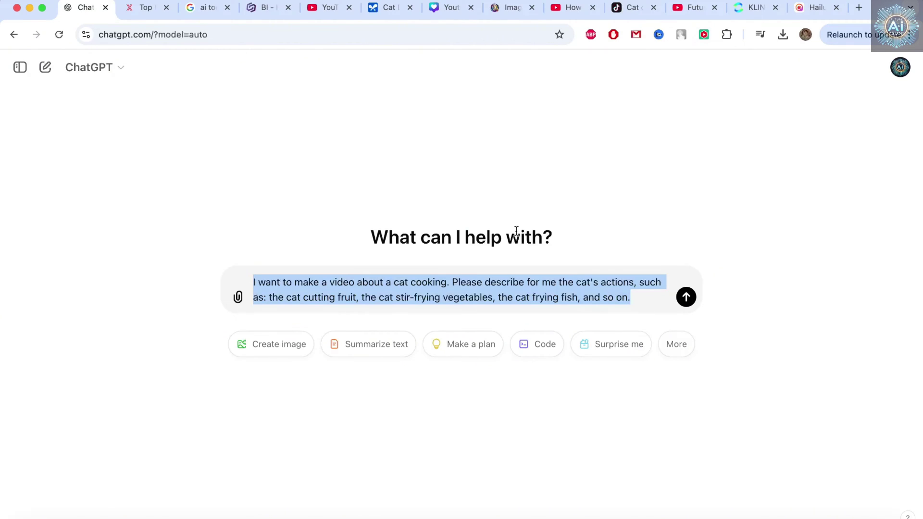
pyautogui.click(538, 295)
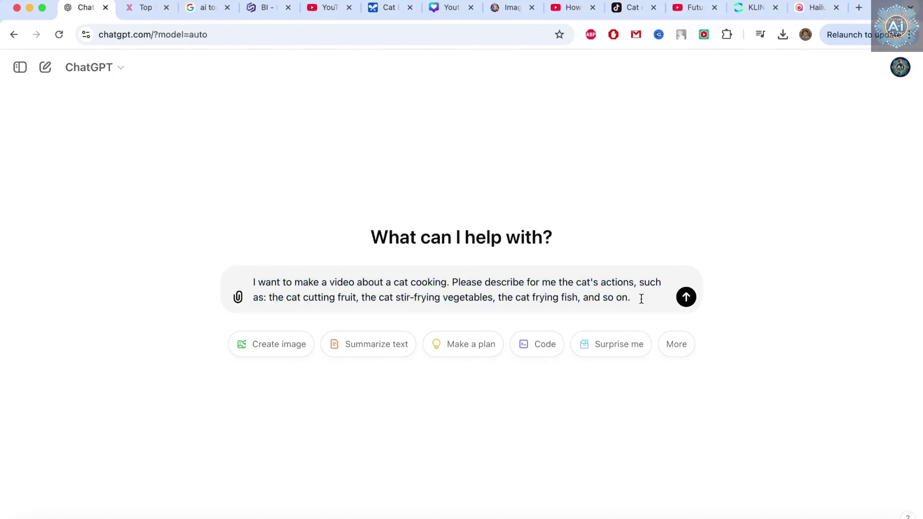
pyautogui.moveTo(642, 298); pyautogui.dragTo(253, 287)
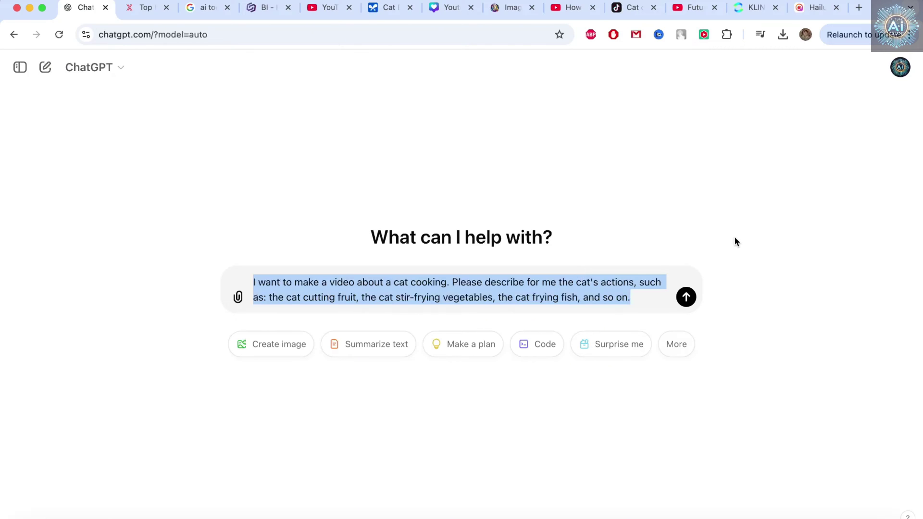
pyautogui.click(686, 297)
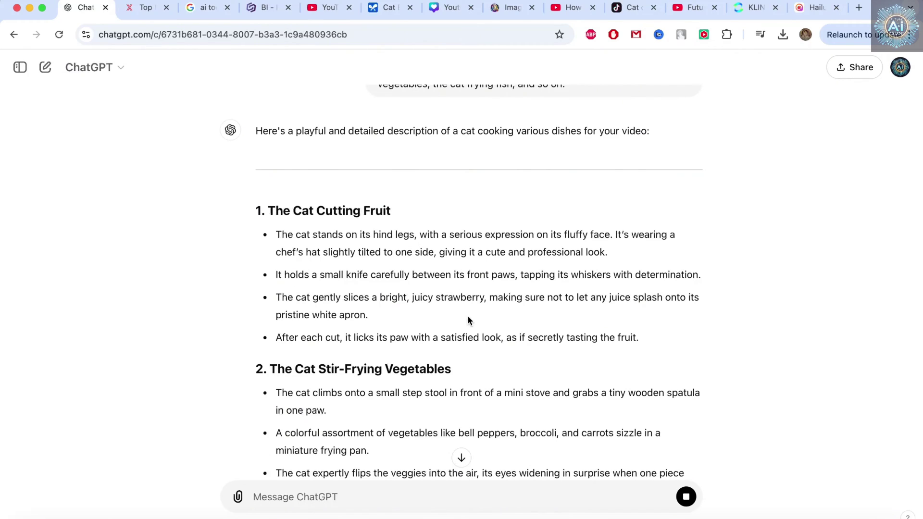
pyautogui.write('update promp')
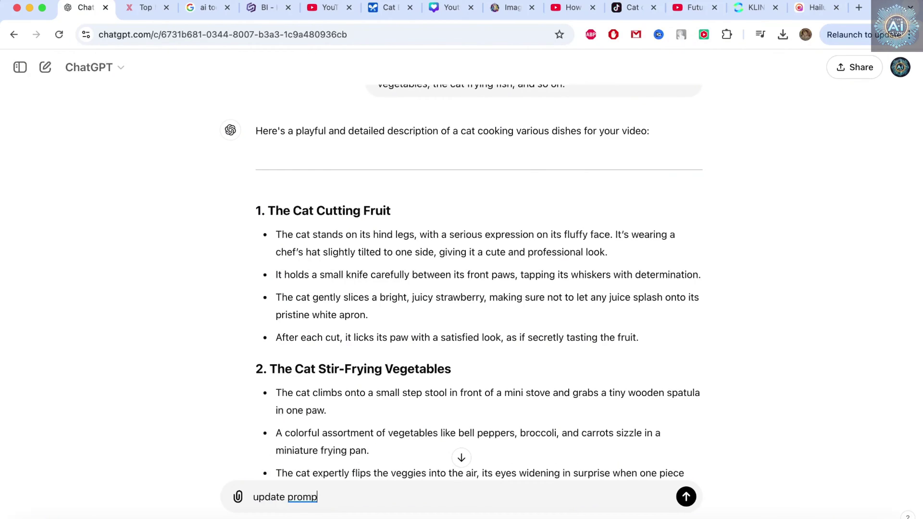
pyautogui.write('t image, not create image')
pyautogui.press('Return')
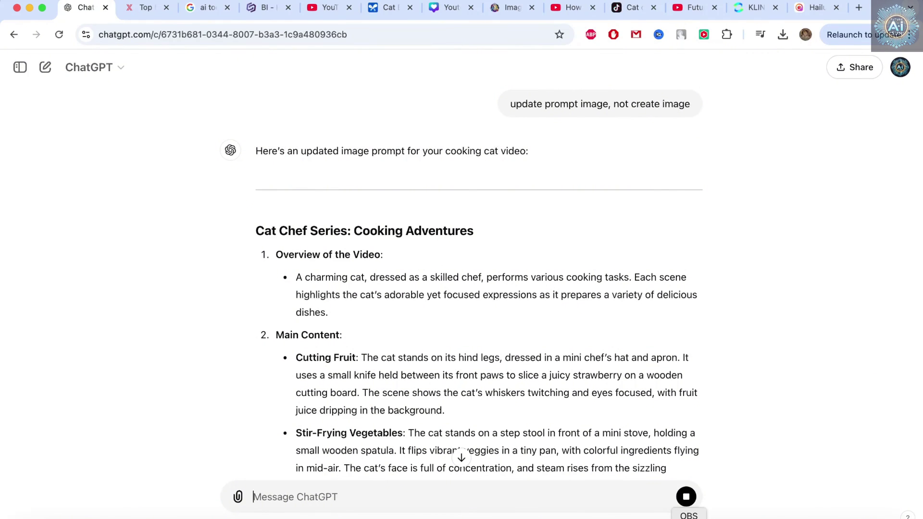
# Copy the 'Cat stir-frying vegetables' description and switch to the Leonardo.Ai fruit-cat images.
pyautogui.click(688, 518)
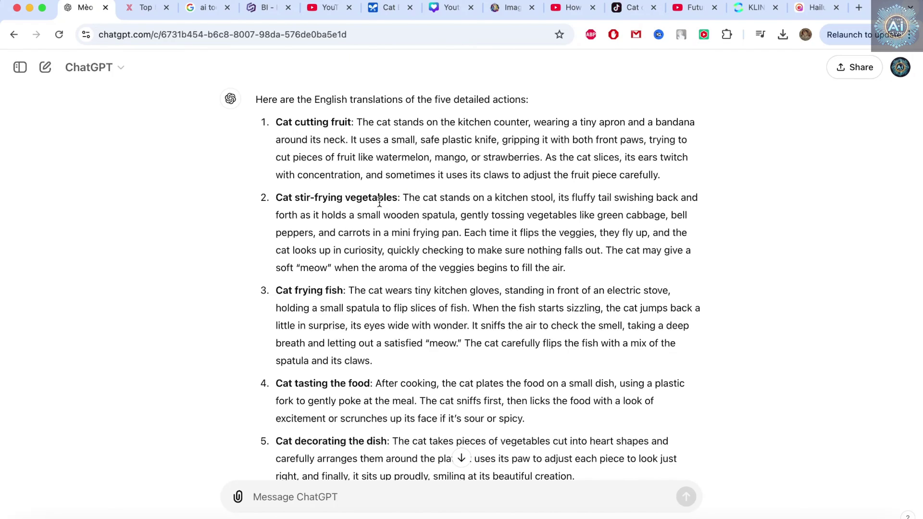
pyautogui.moveTo(404, 198); pyautogui.dragTo(569, 262)
pyautogui.hotkey('ctrl', 'c')
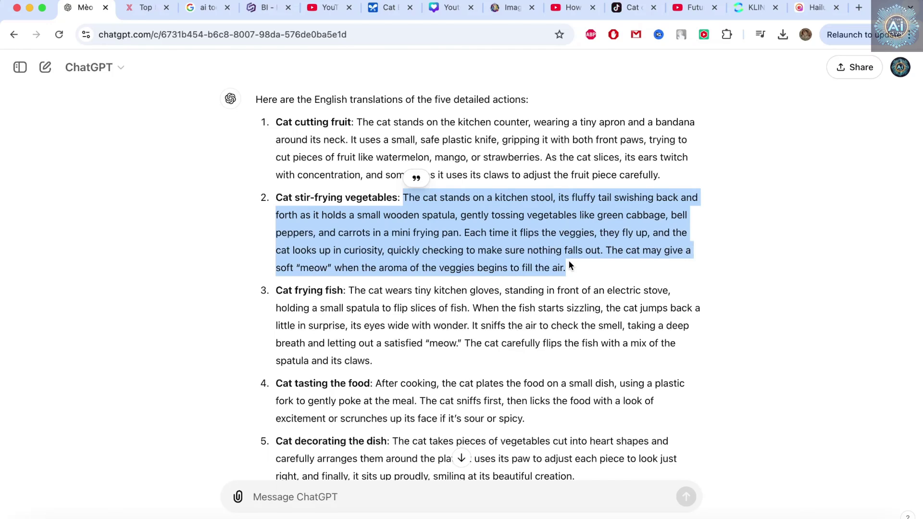
pyautogui.click(504, 8)
pyautogui.scroll(-10, 423, 240)
pyautogui.scroll(10, 416, 306)
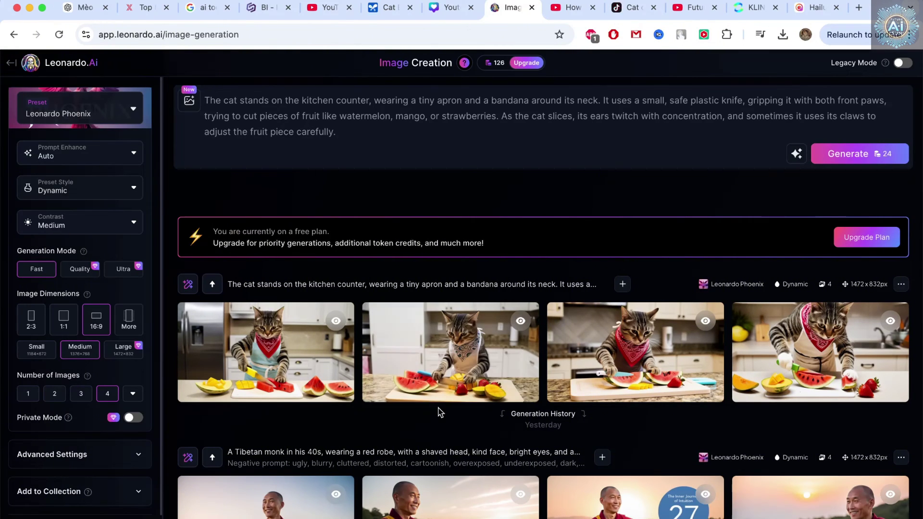
pyautogui.scroll(-2, 204, 160)
pyautogui.scroll(2, 192, 144)
pyautogui.click(131, 115)
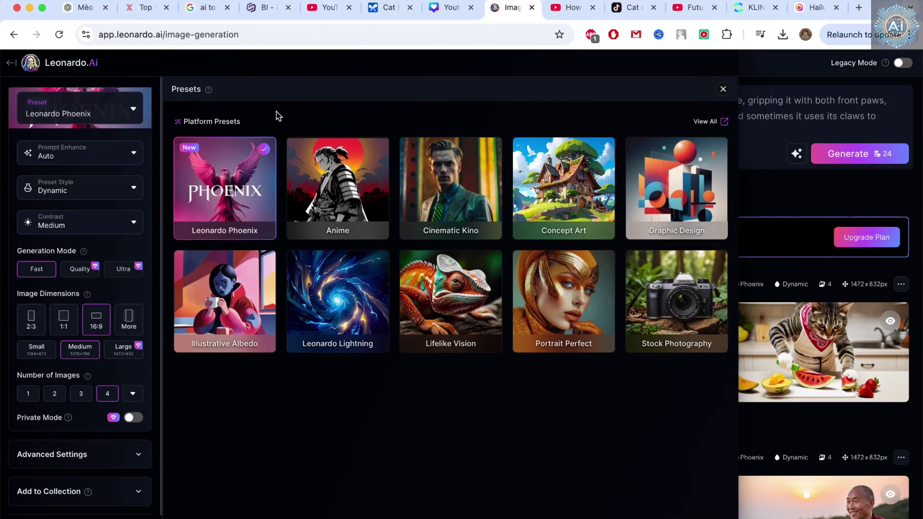
pyautogui.click(723, 89)
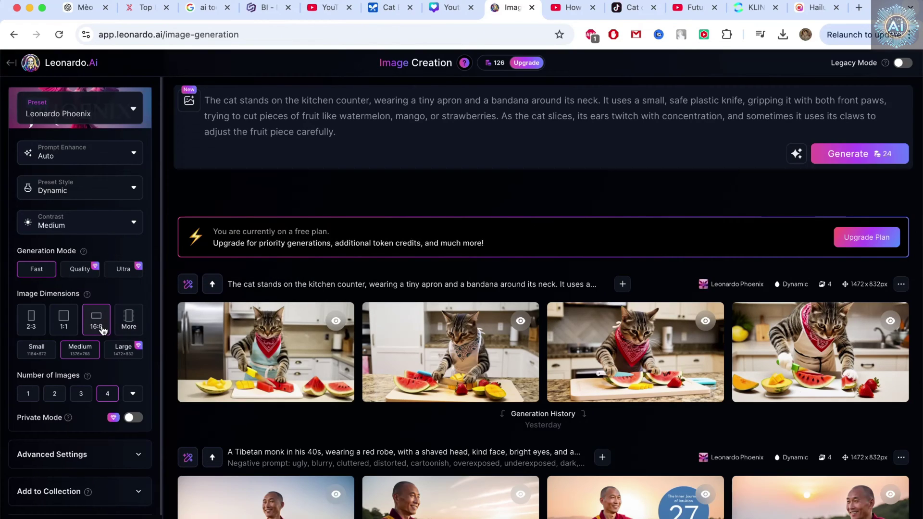
pyautogui.click(128, 321)
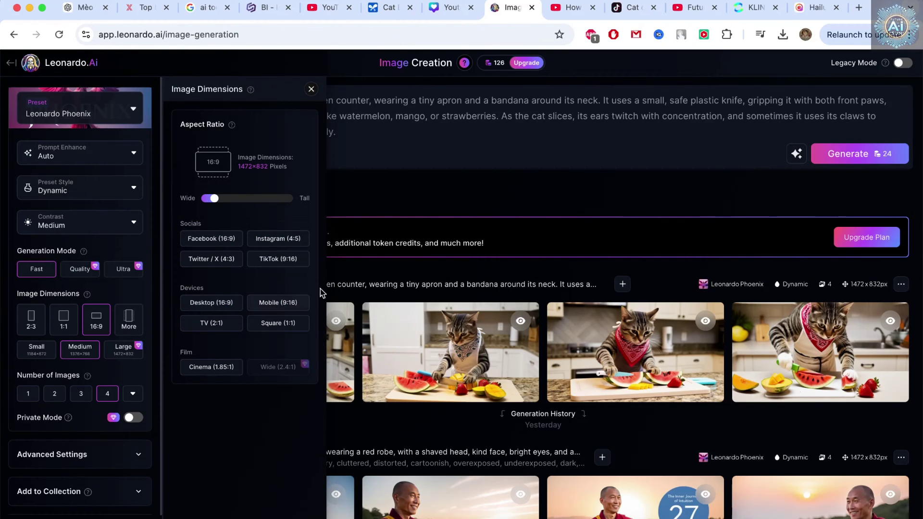
pyautogui.click(400, 196)
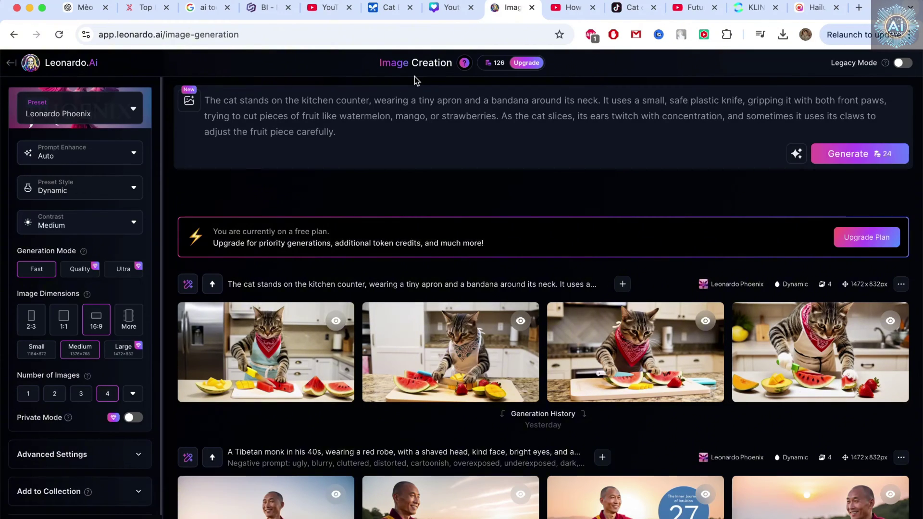
# Replace the Leonardo.Ai prompt with the cat-on-stool prompt and generate four images.
pyautogui.moveTo(362, 132); pyautogui.dragTo(185, 96)
pyautogui.hotkey('ctrl', 'v')
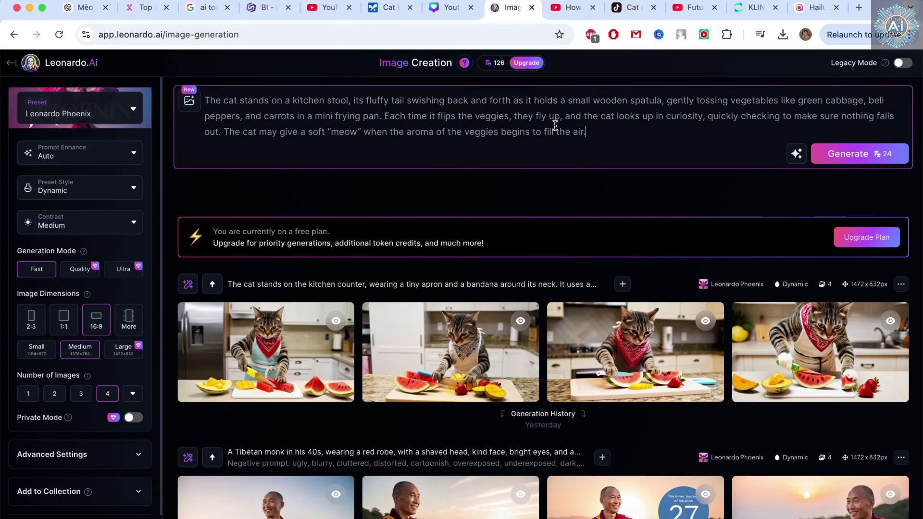
pyautogui.click(846, 153)
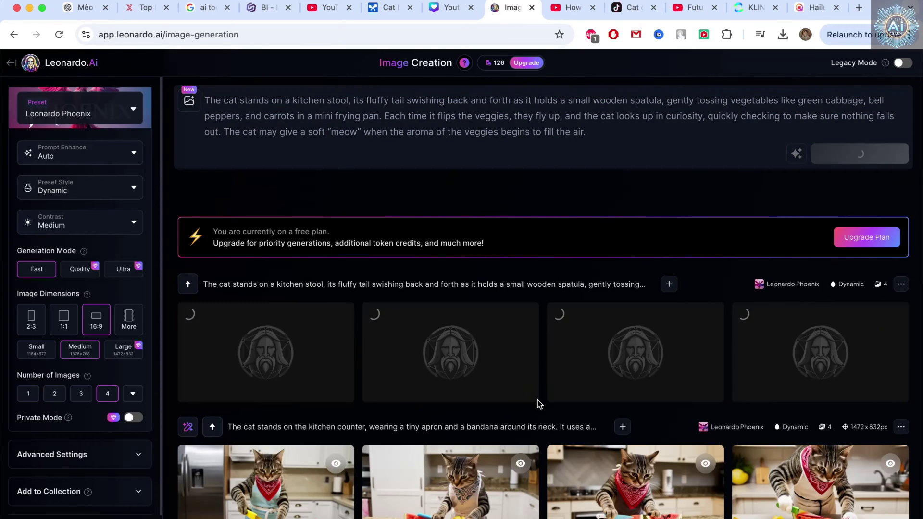
# Expand the Advanced Settings panel below the generation controls.
pyautogui.scroll(-2, 537, 400)
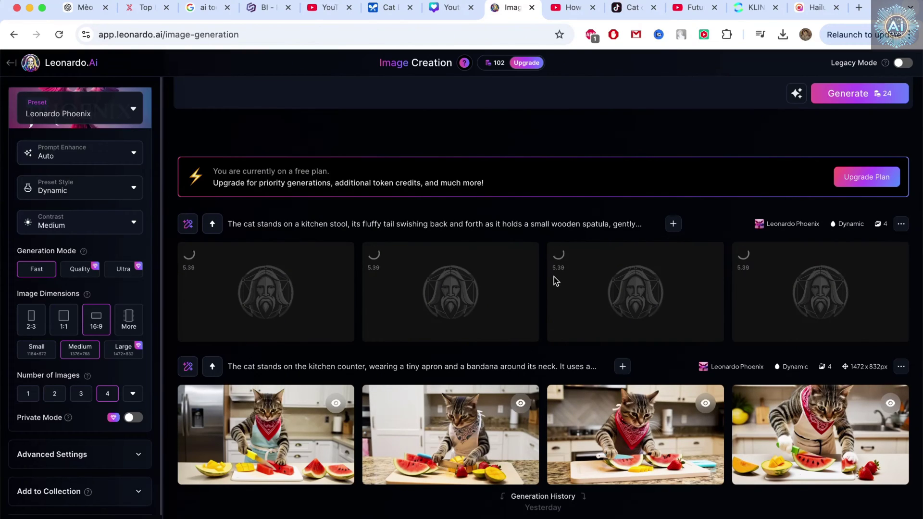
pyautogui.scroll(-1, 120, 404)
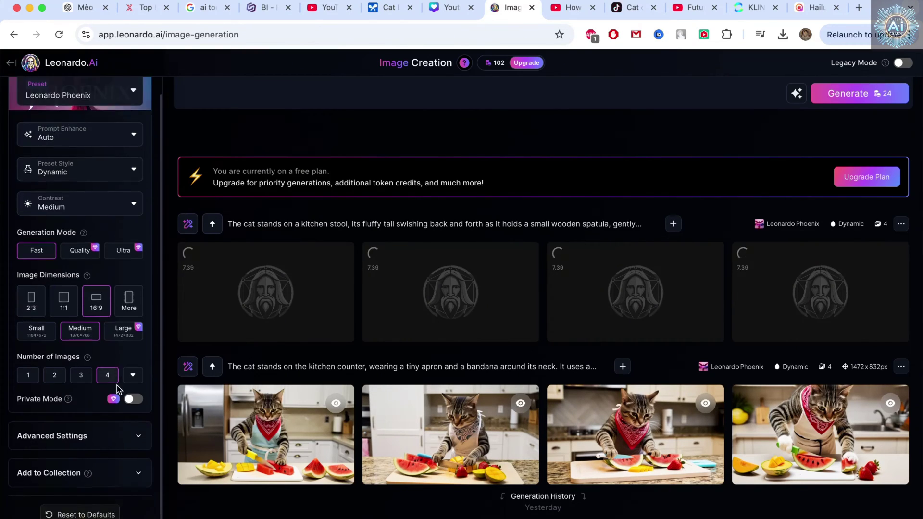
pyautogui.click(123, 436)
pyautogui.scroll(-3, 126, 430)
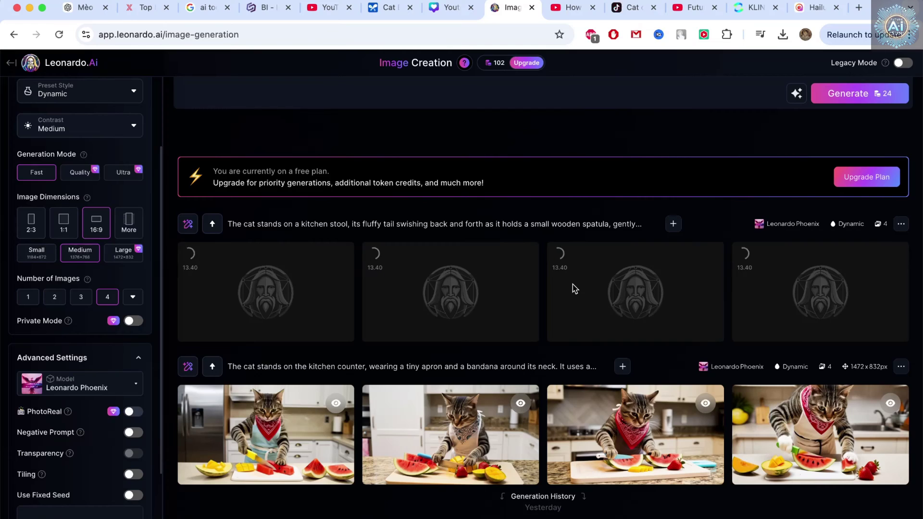
# Open ideogram.ai in a new tab and dismiss the slow-queue notice.
pyautogui.click(859, 9)
pyautogui.write('ideogram.ai/t/explore')
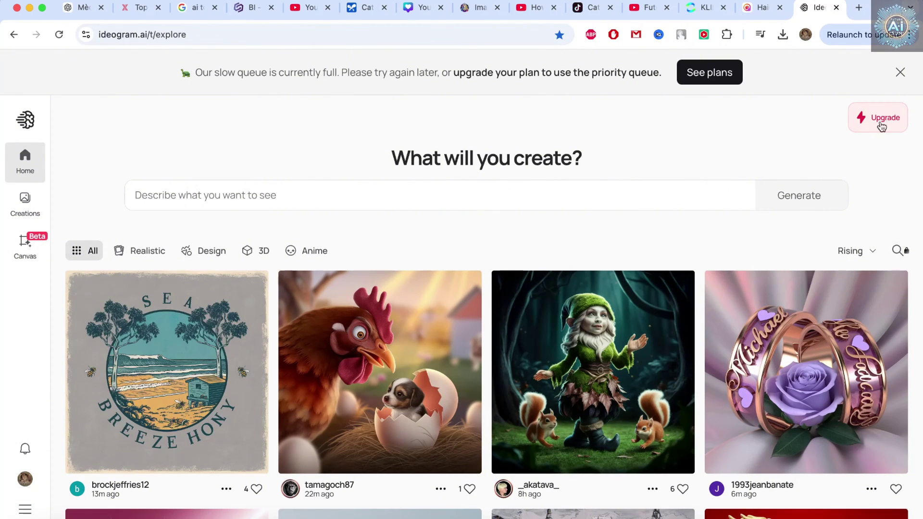
pyautogui.click(900, 72)
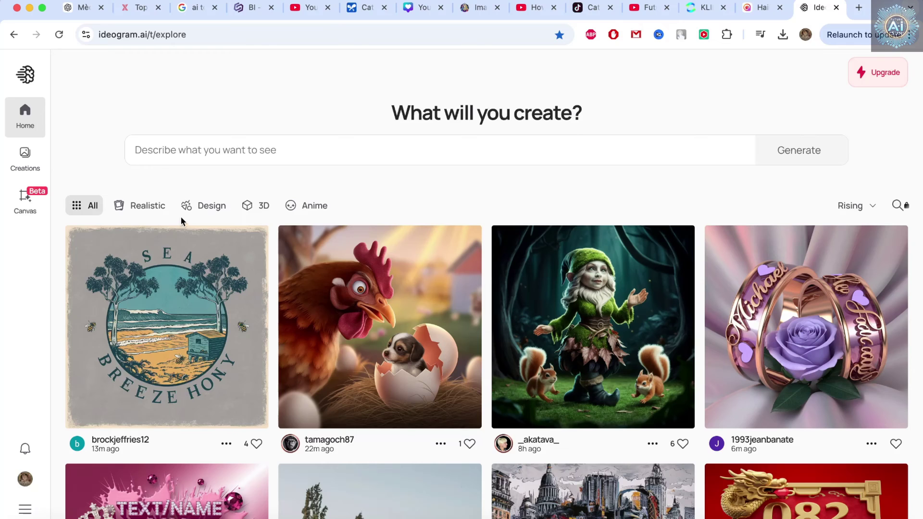
# Browse the Creations page of past images, like the flag rally collages and kitten stickers.
pyautogui.click(25, 156)
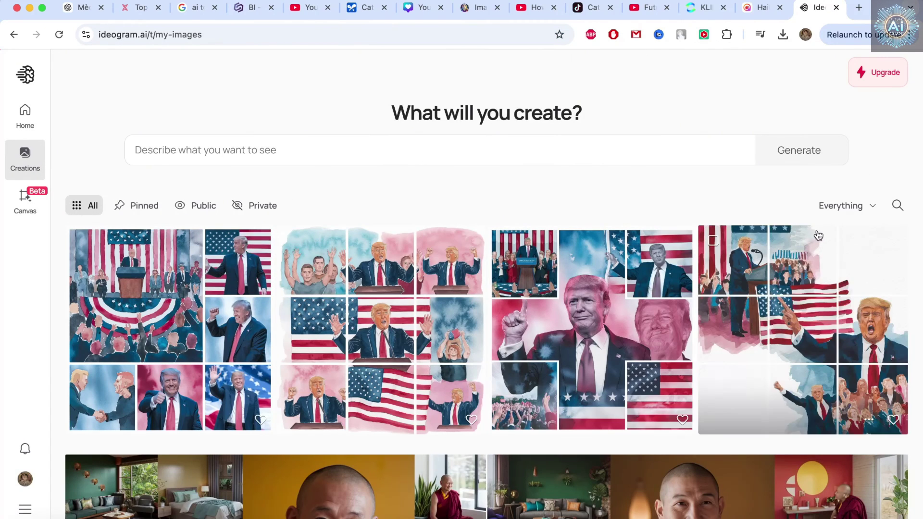
pyautogui.scroll(-15, 627, 335)
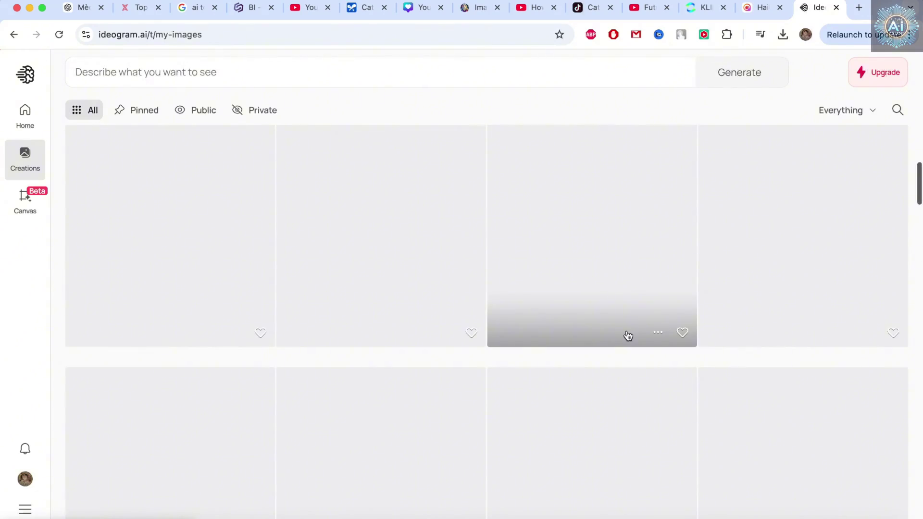
pyautogui.scroll(-10, 627, 335)
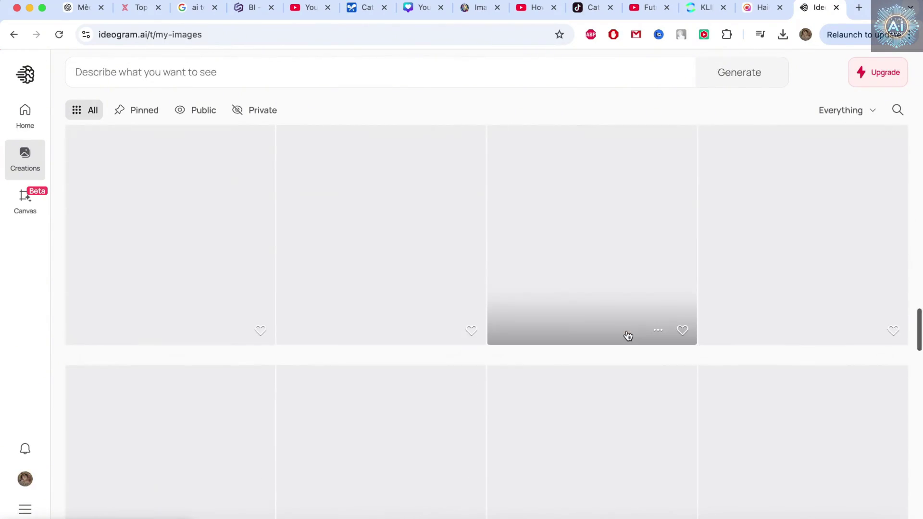
pyautogui.scroll(-4, 627, 335)
pyautogui.scroll(9, 629, 337)
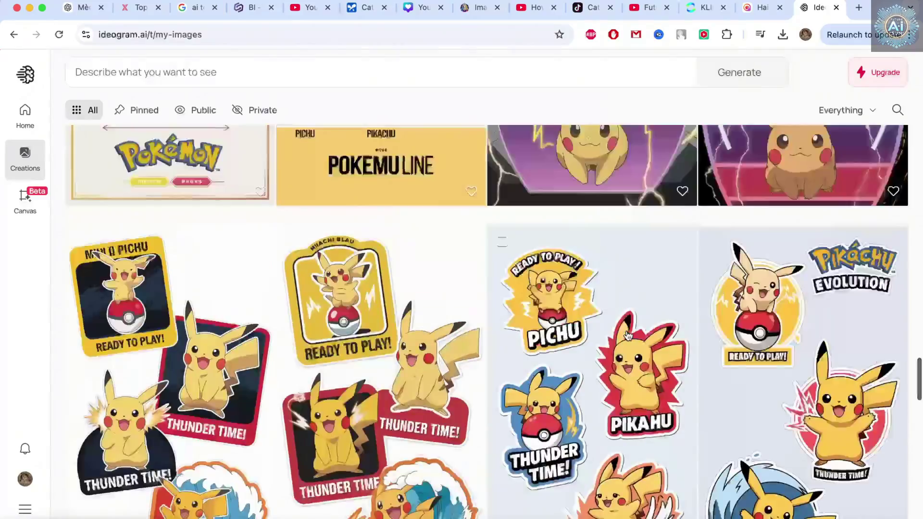
pyautogui.scroll(5, 633, 340)
pyautogui.scroll(-15, 634, 339)
pyautogui.scroll(-10, 632, 336)
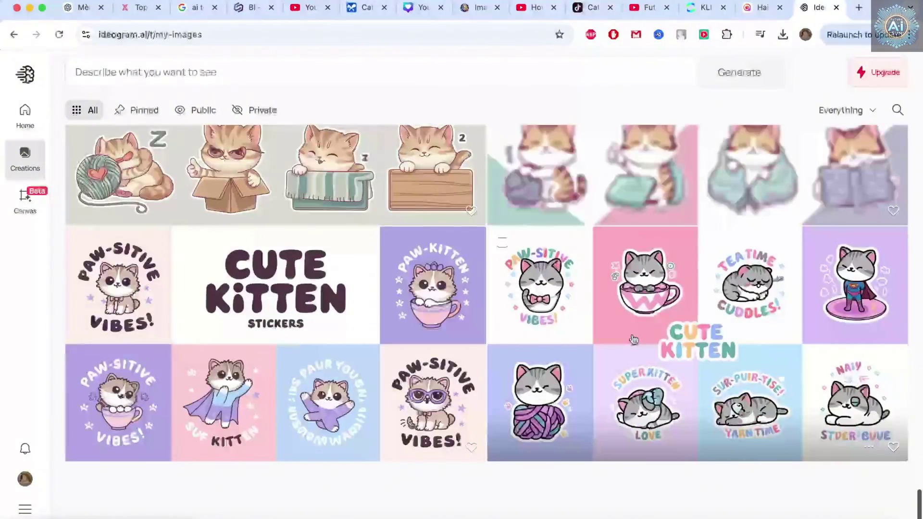
pyautogui.scroll(5, 649, 302)
pyautogui.scroll(-5, 673, 327)
pyautogui.scroll(5, 733, 366)
pyautogui.scroll(20, 733, 366)
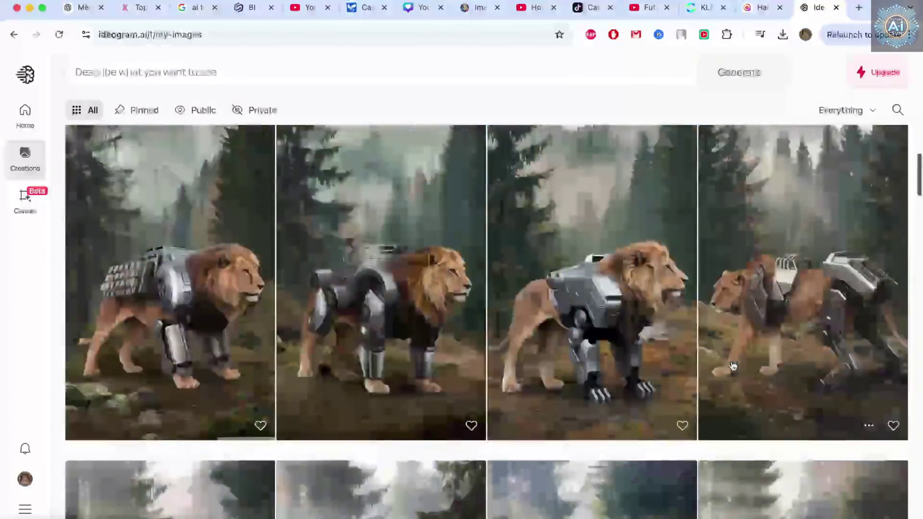
pyautogui.scroll(10, 733, 366)
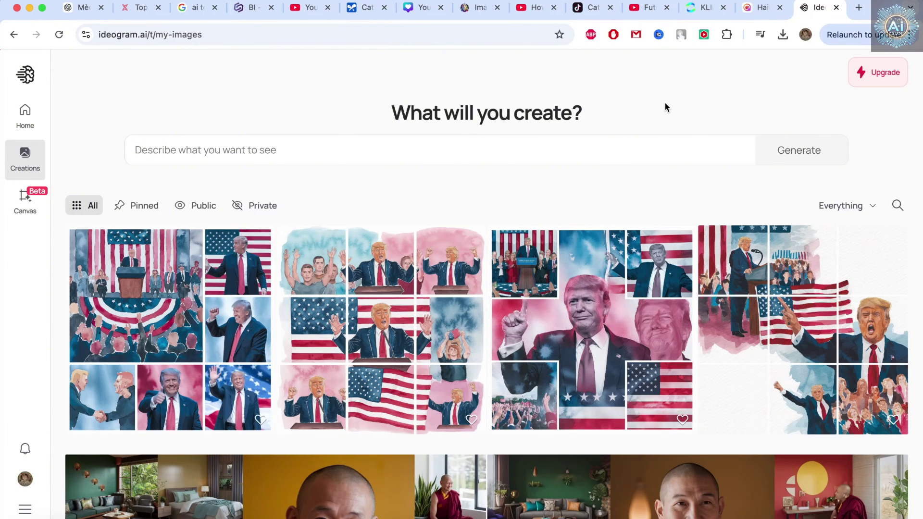
# Close the Ideogram tab and look over the four finished cat-on-stool images.
pyautogui.click(836, 7)
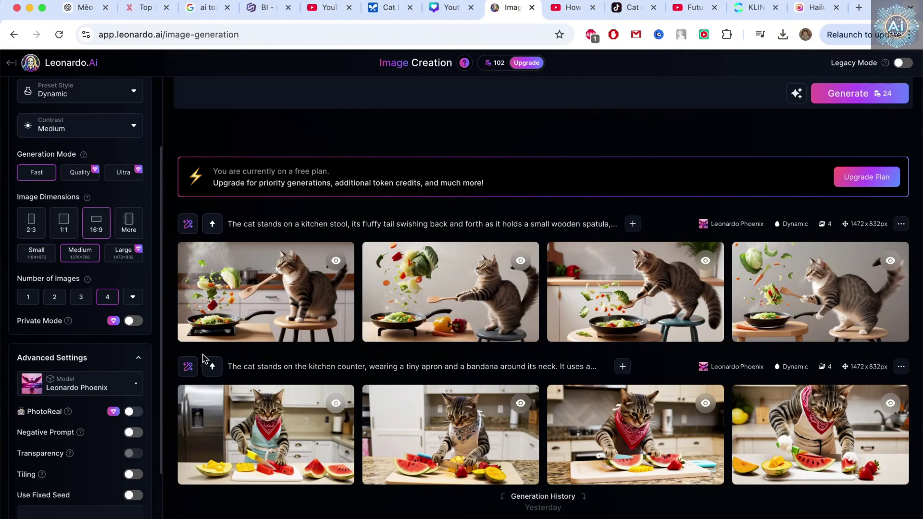
pyautogui.moveTo(757, 322)
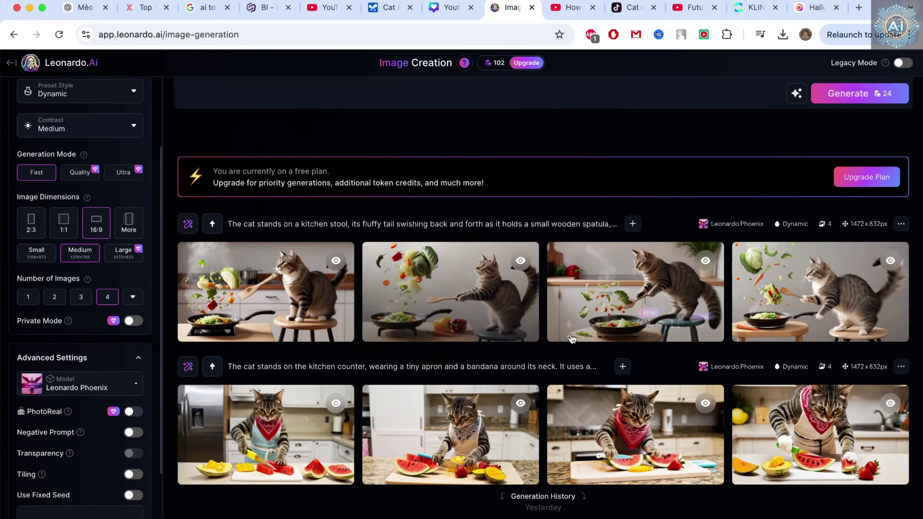
pyautogui.moveTo(571, 325)
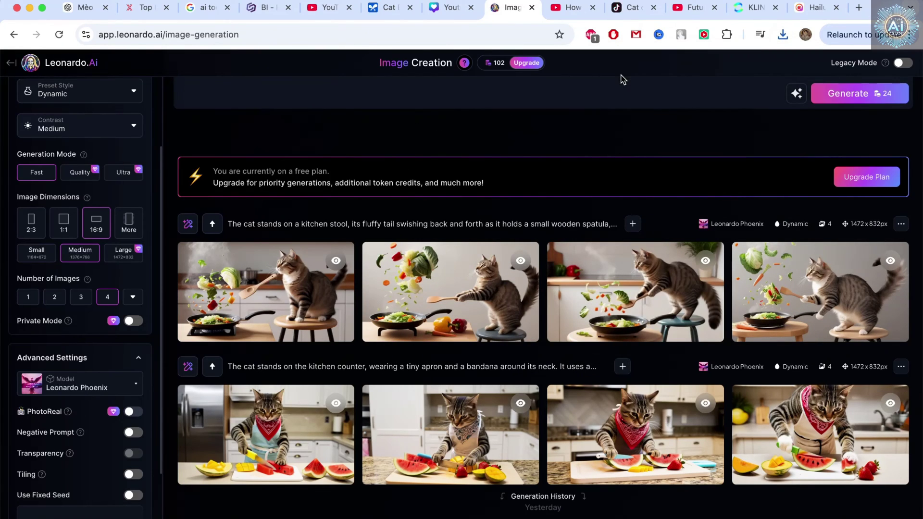
# Check Kling's credit packages, then show Monthly Saver prices: $8.8, $12.88, $28.88.
pyautogui.click(757, 15)
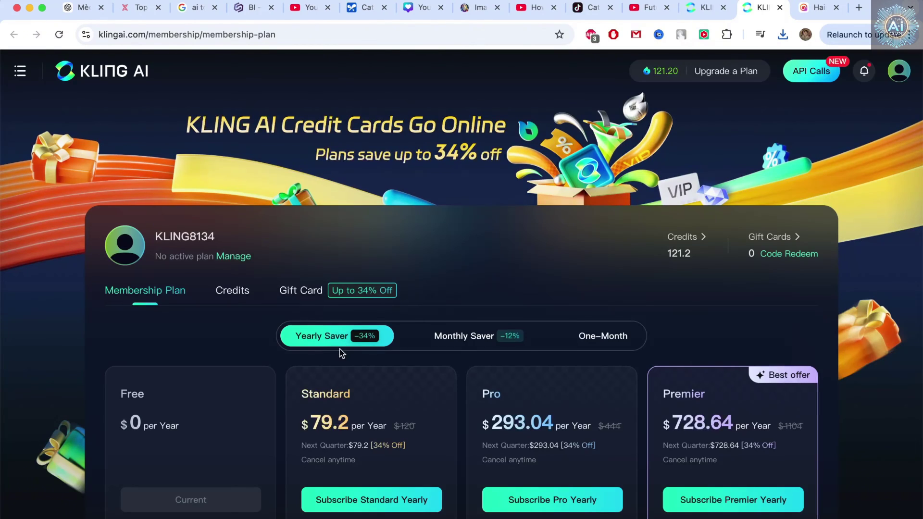
pyautogui.click(243, 294)
pyautogui.click(166, 295)
pyautogui.click(465, 338)
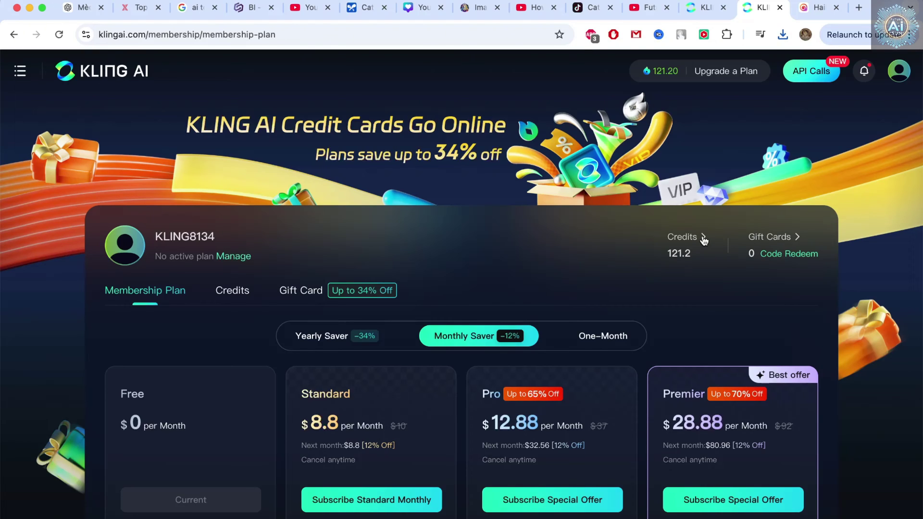
# Review the Itemized Bills credit breakdown from the credits balance, then close it.
pyautogui.click(670, 76)
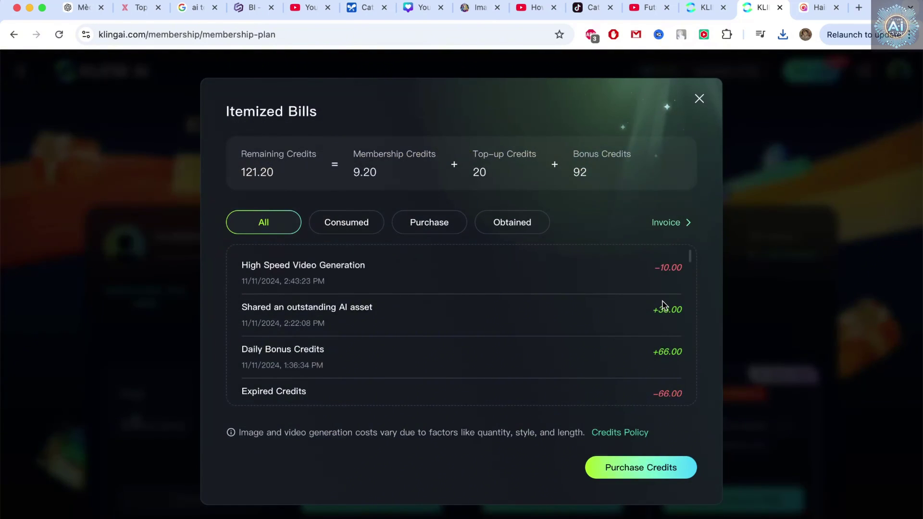
pyautogui.scroll(-5, 475, 338)
pyautogui.scroll(10, 481, 332)
pyautogui.click(699, 100)
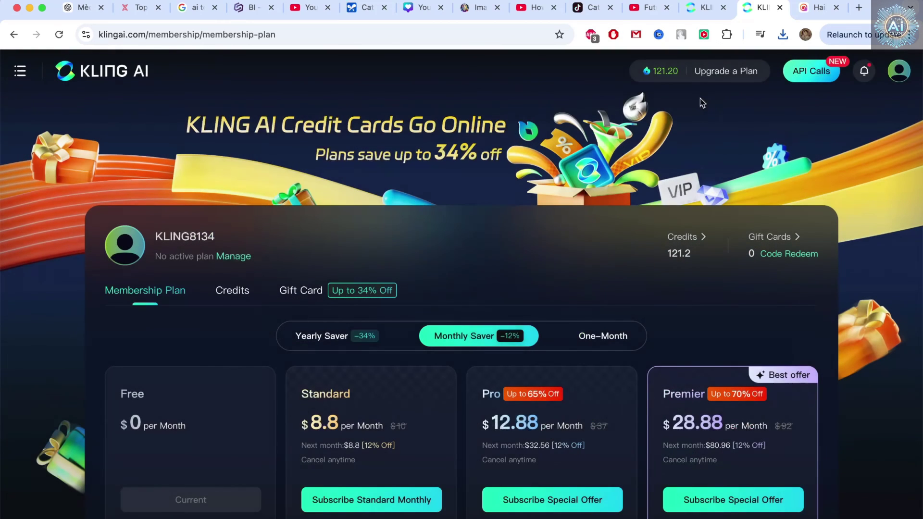
# Go through the side menu to the Dashboard and into Community.
pyautogui.click(29, 72)
pyautogui.click(28, 111)
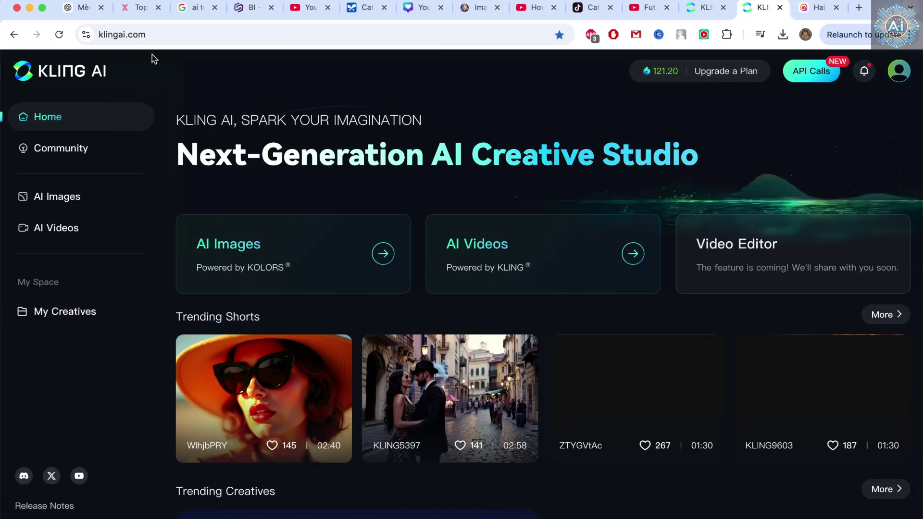
pyautogui.click(55, 155)
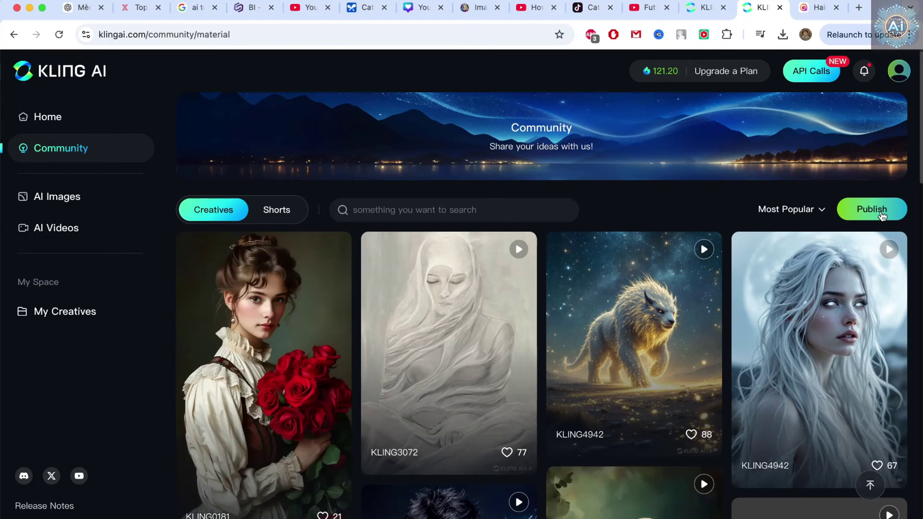
pyautogui.click(883, 215)
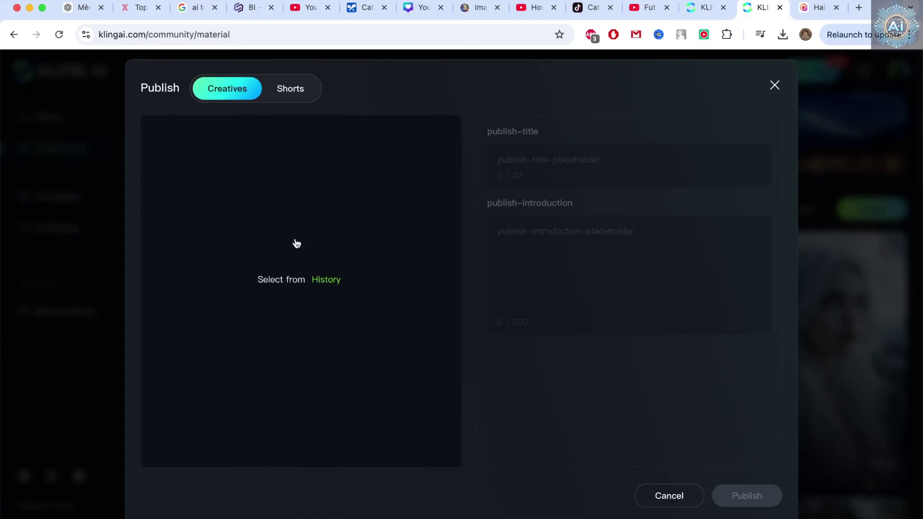
pyautogui.click(321, 281)
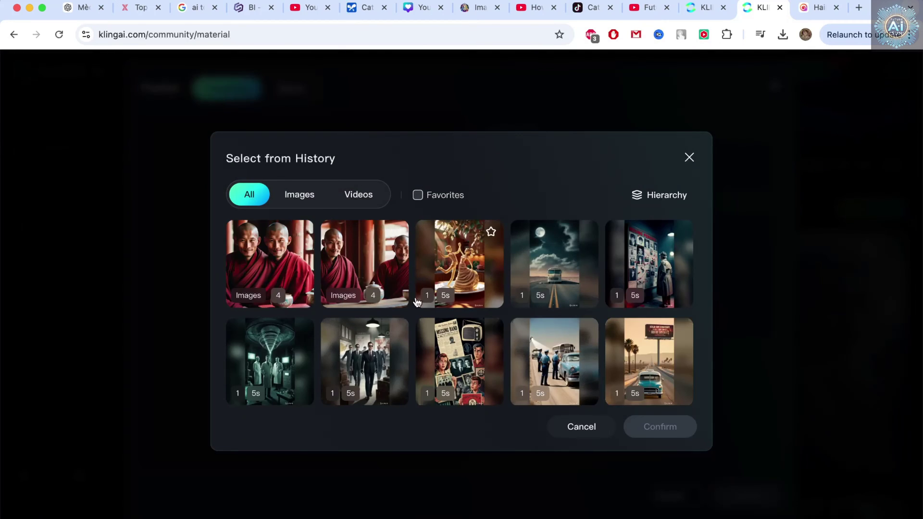
pyautogui.scroll(-2, 564, 267)
pyautogui.scroll(-10, 563, 268)
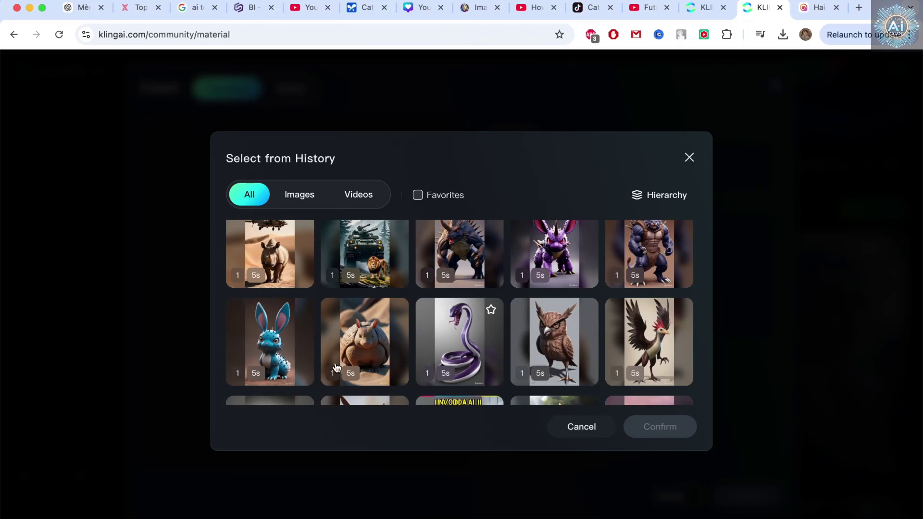
pyautogui.scroll(-2, 333, 367)
pyautogui.scroll(-3, 353, 346)
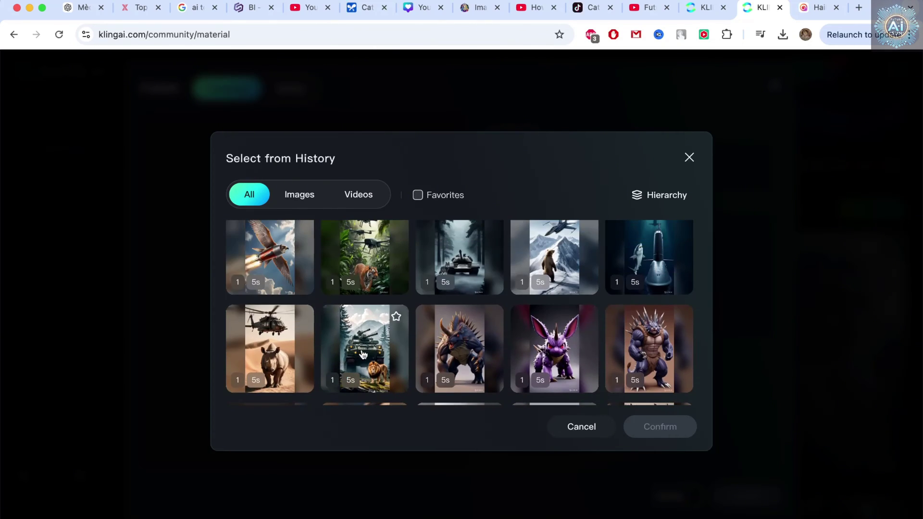
pyautogui.click(362, 355)
pyautogui.click(252, 262)
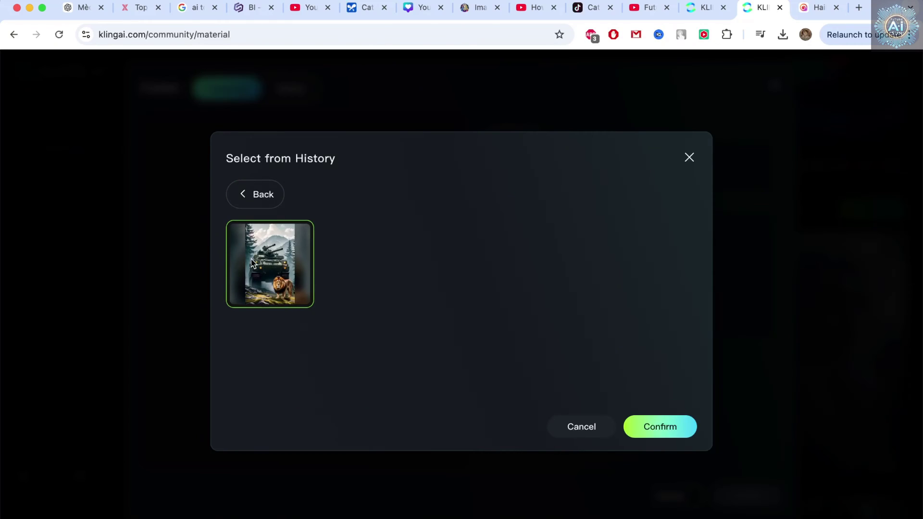
pyautogui.click(675, 433)
pyautogui.click(574, 163)
pyautogui.click(594, 239)
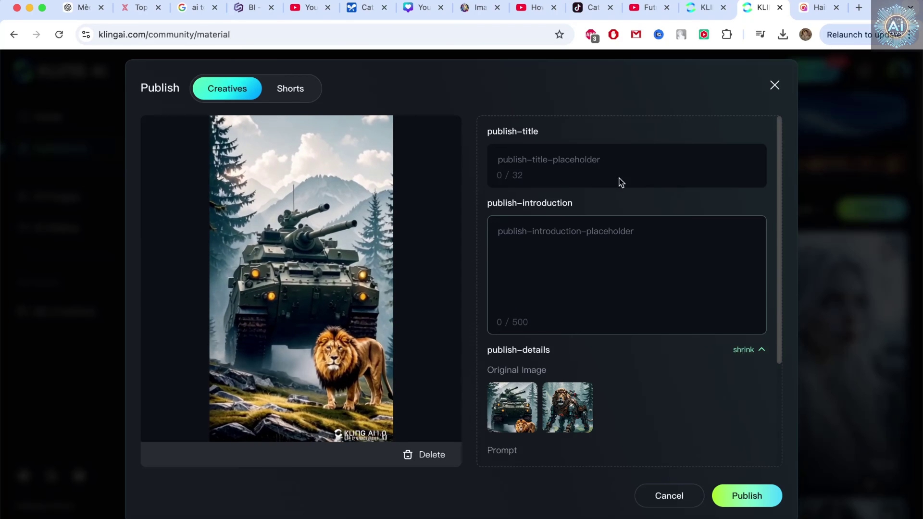
pyautogui.moveTo(429, 150)
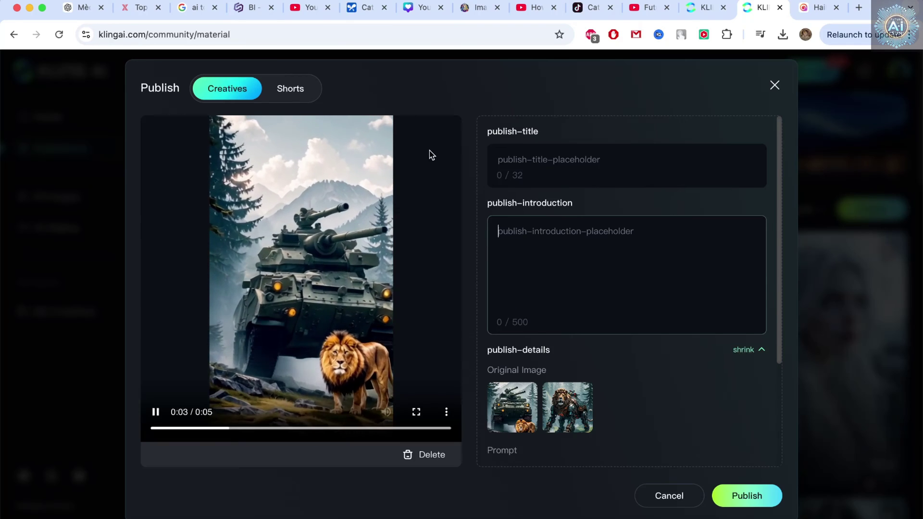
pyautogui.click(291, 92)
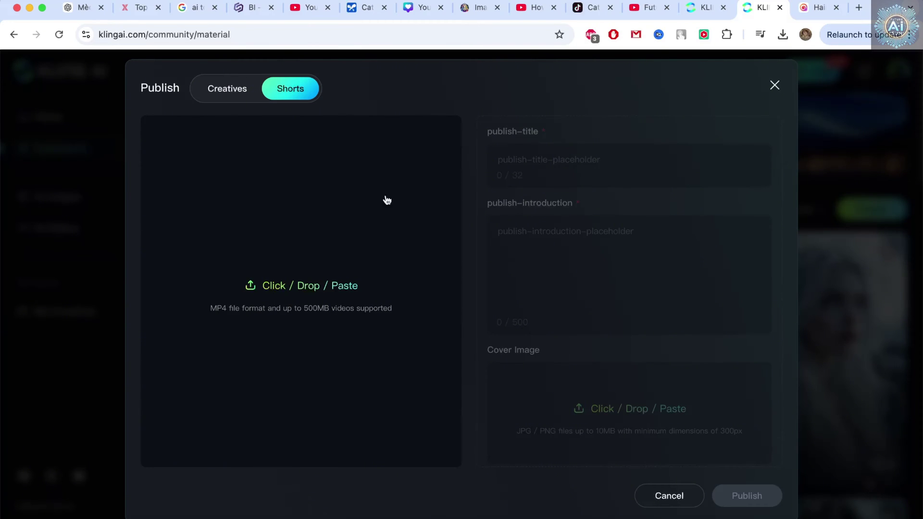
pyautogui.click(775, 88)
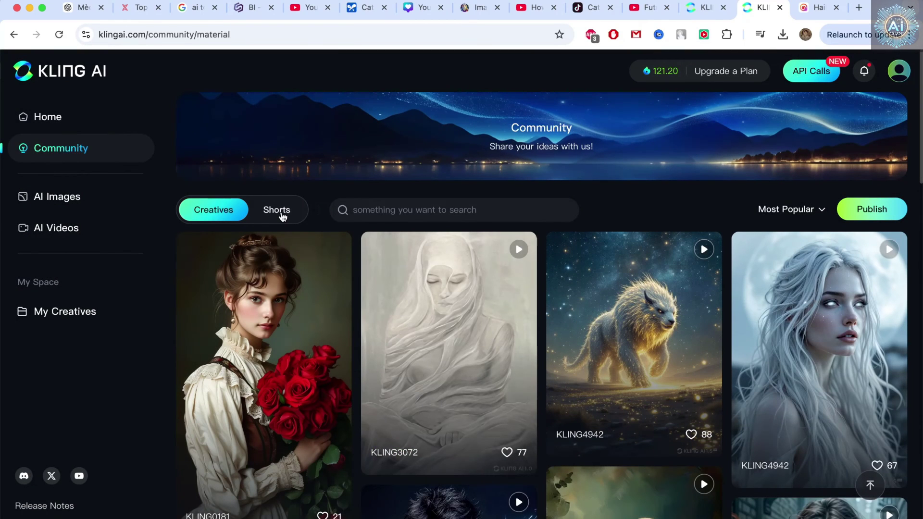
# Open My Creatives and check the Likes and Published tabs, showing the hooded kitten video.
pyautogui.click(94, 314)
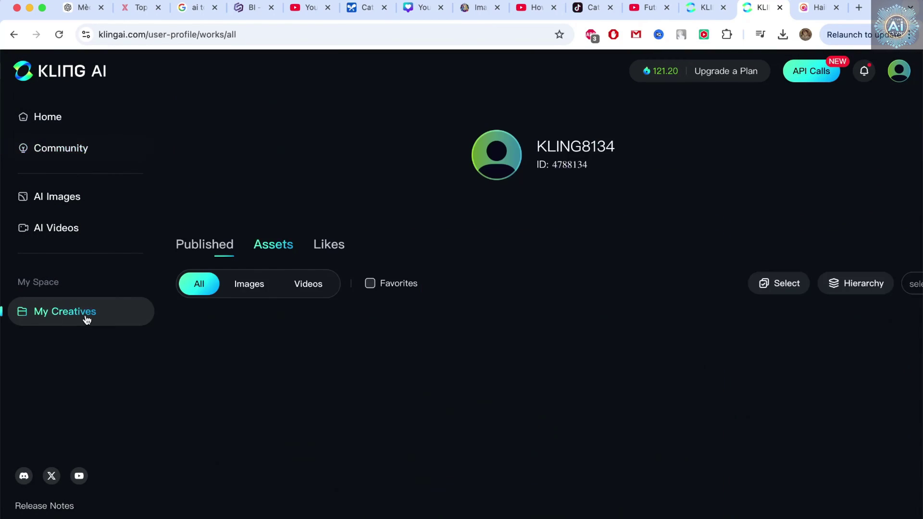
pyautogui.click(329, 246)
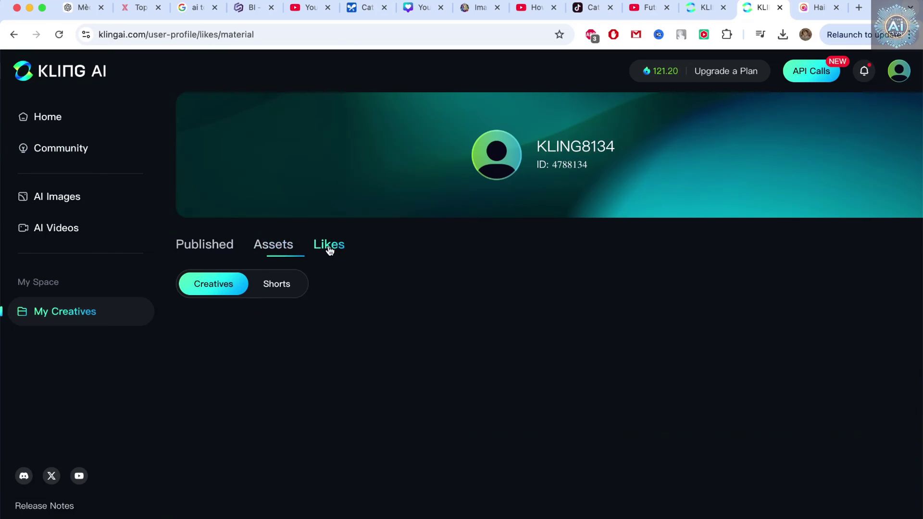
pyautogui.click(214, 246)
pyautogui.scroll(-1, 415, 352)
pyautogui.scroll(-2, 416, 352)
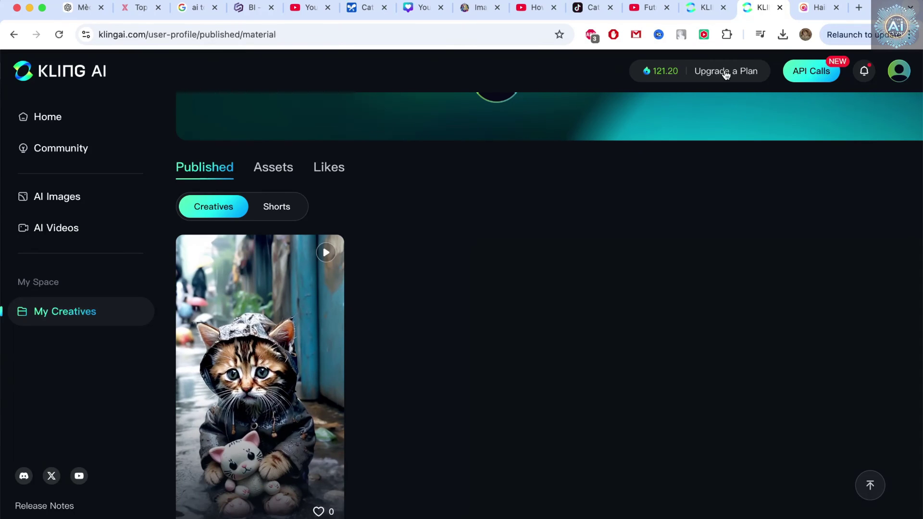
# Open Itemized Bills, filter to purchase then consumption records, and close it.
pyautogui.moveTo(663, 80)
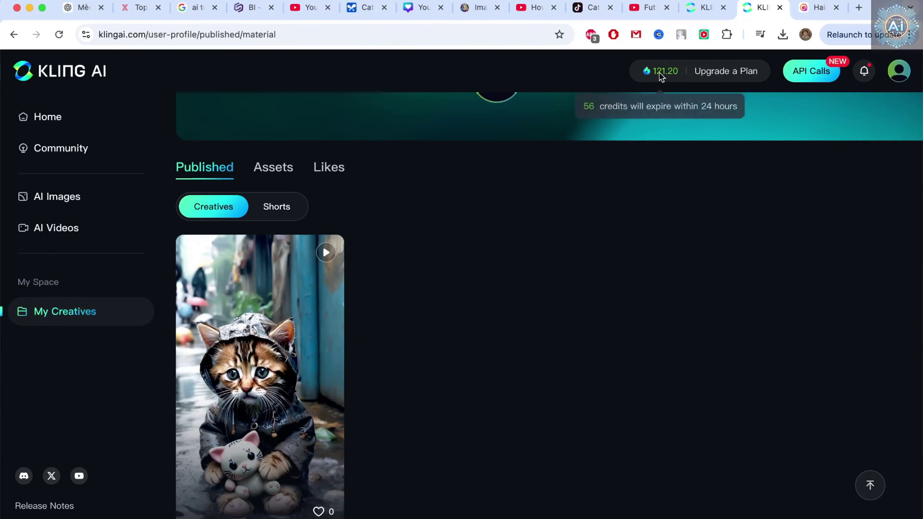
pyautogui.click(662, 72)
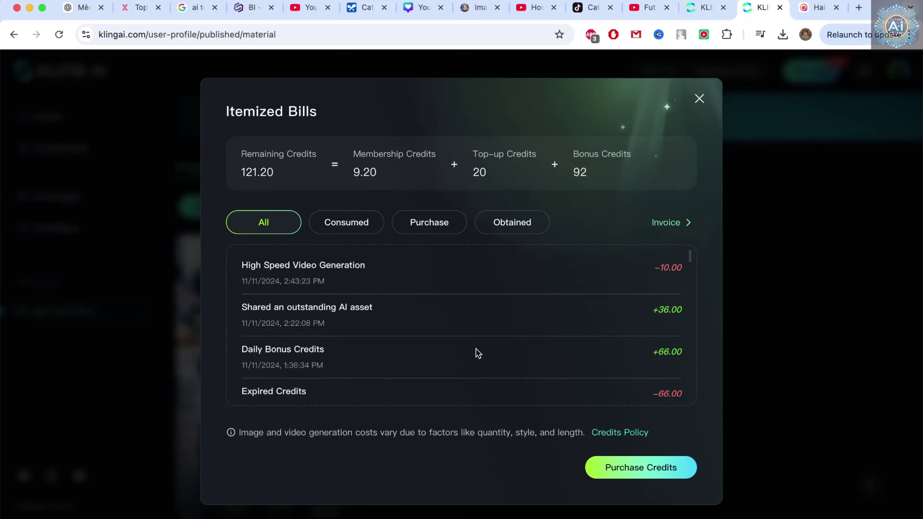
pyautogui.click(427, 223)
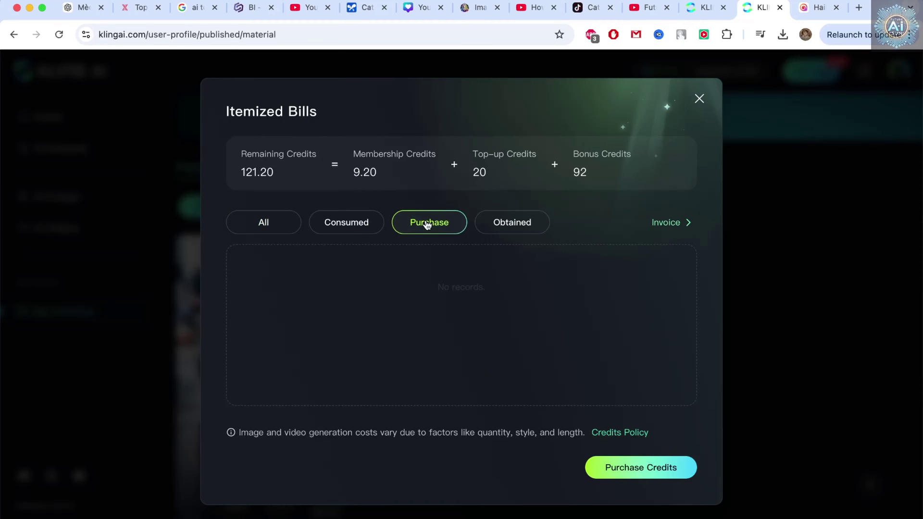
pyautogui.click(342, 224)
pyautogui.click(698, 100)
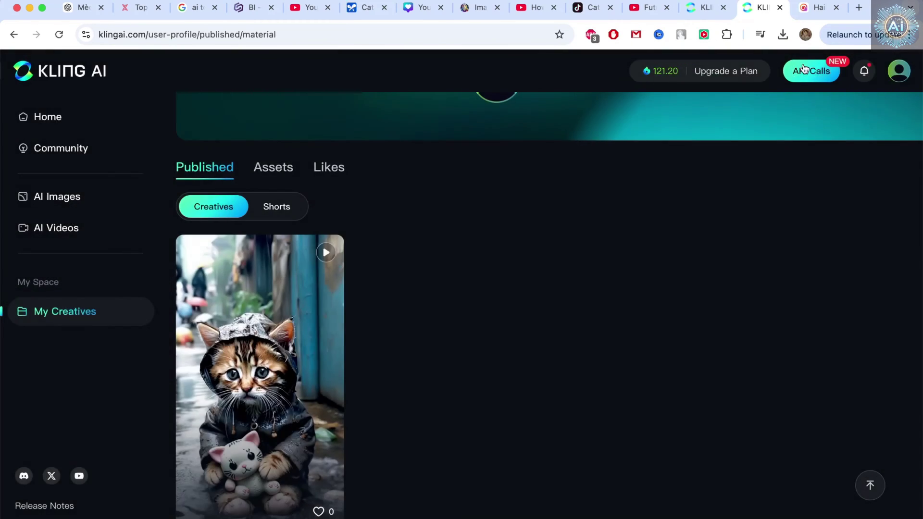
pyautogui.moveTo(648, 73)
pyautogui.moveTo(243, 507)
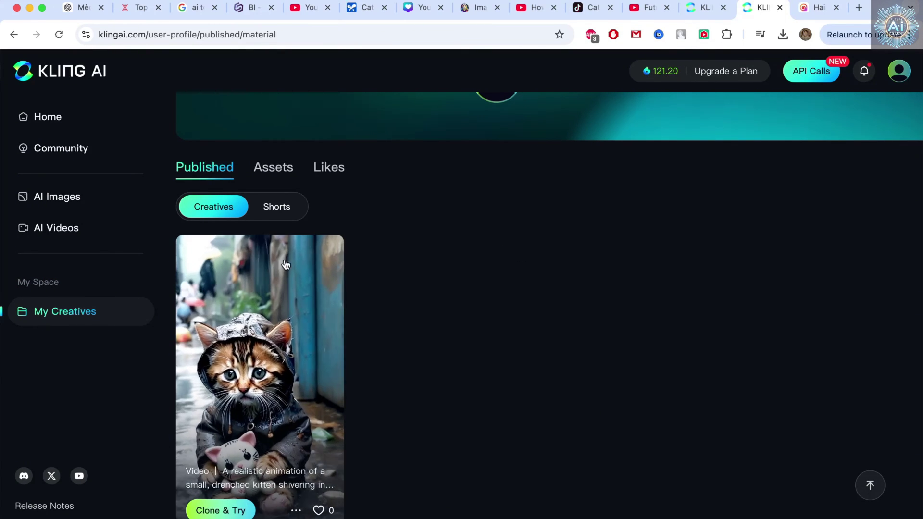
# Open KLING8678's girl-on-hen video details and select its prompt 'hen walking and little smile and eye blink'.
pyautogui.click(48, 120)
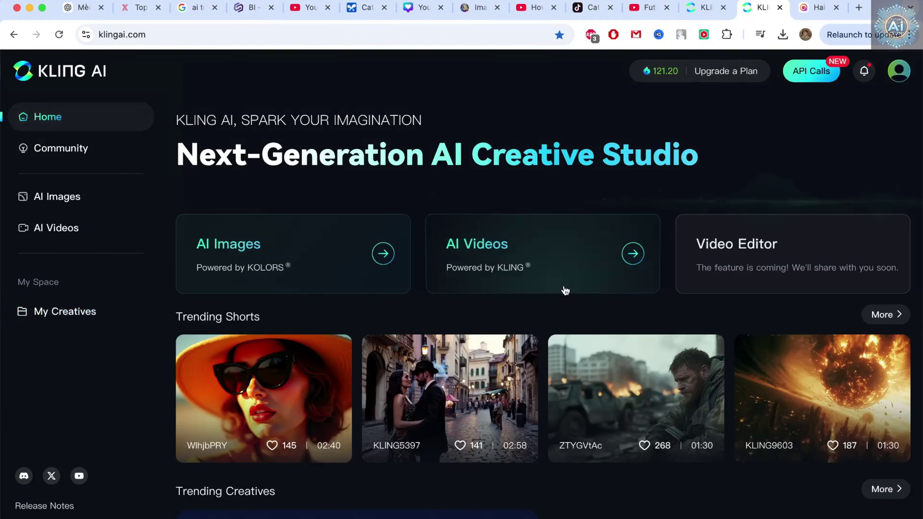
pyautogui.scroll(-5, 580, 300)
pyautogui.scroll(-4, 580, 300)
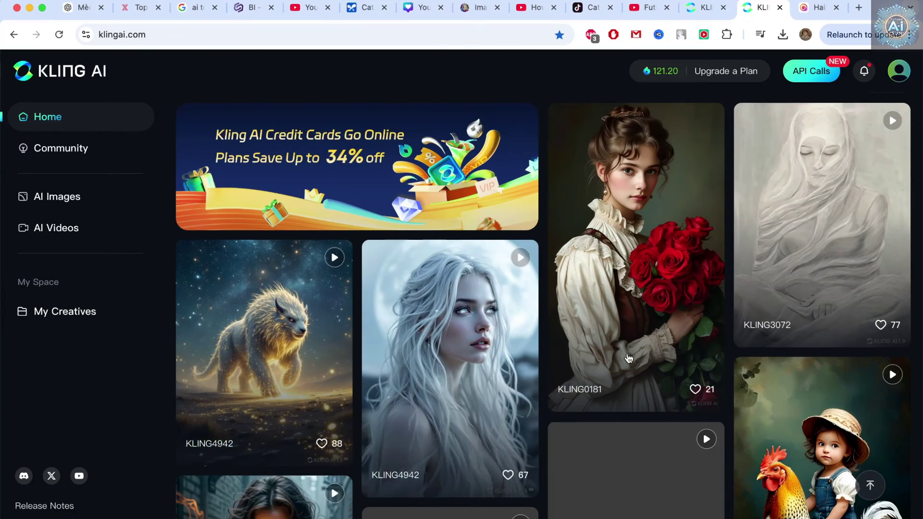
pyautogui.scroll(-6, 599, 322)
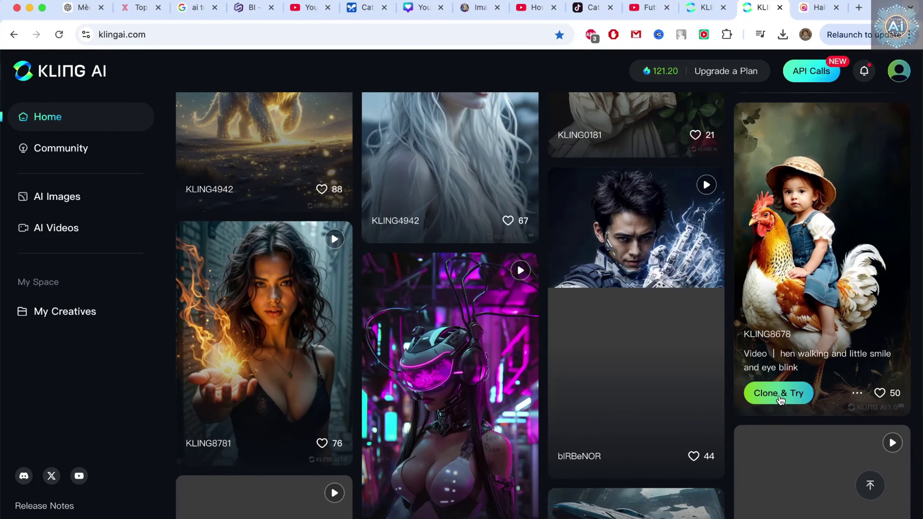
pyautogui.click(837, 275)
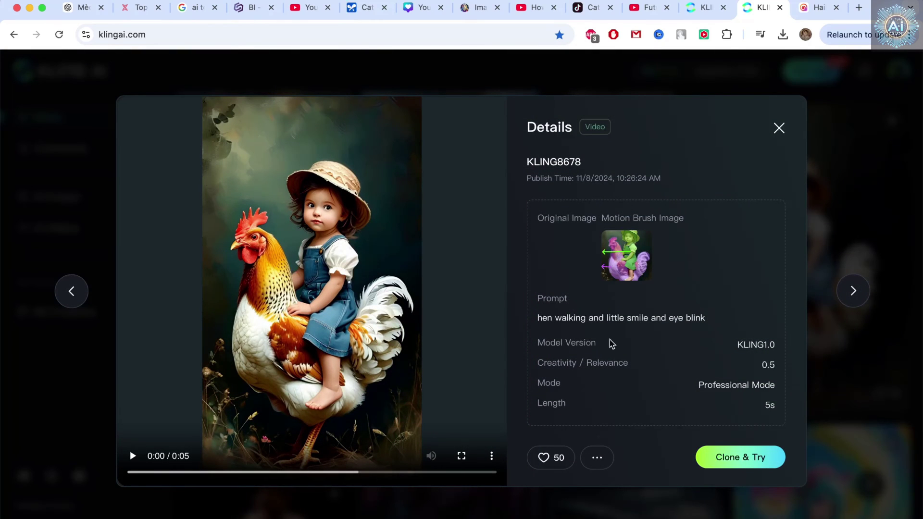
pyautogui.moveTo(708, 318); pyautogui.dragTo(542, 318)
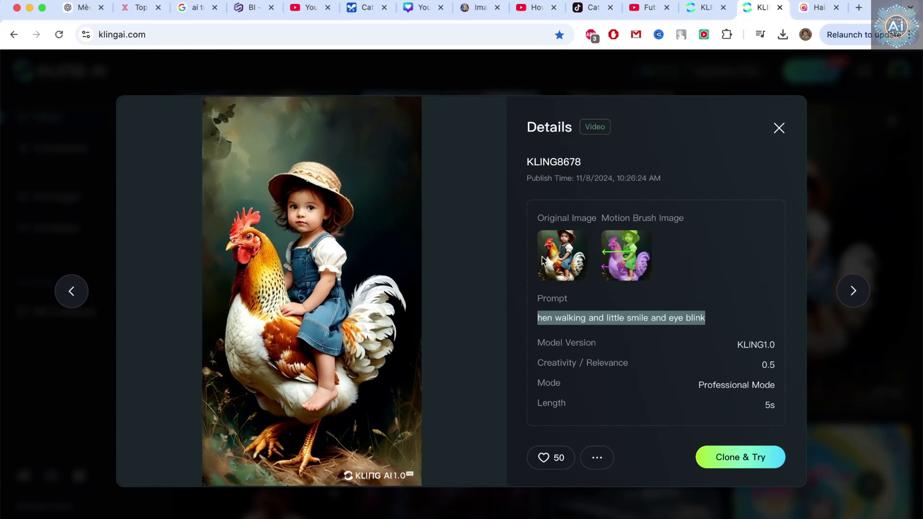
pyautogui.moveTo(238, 337)
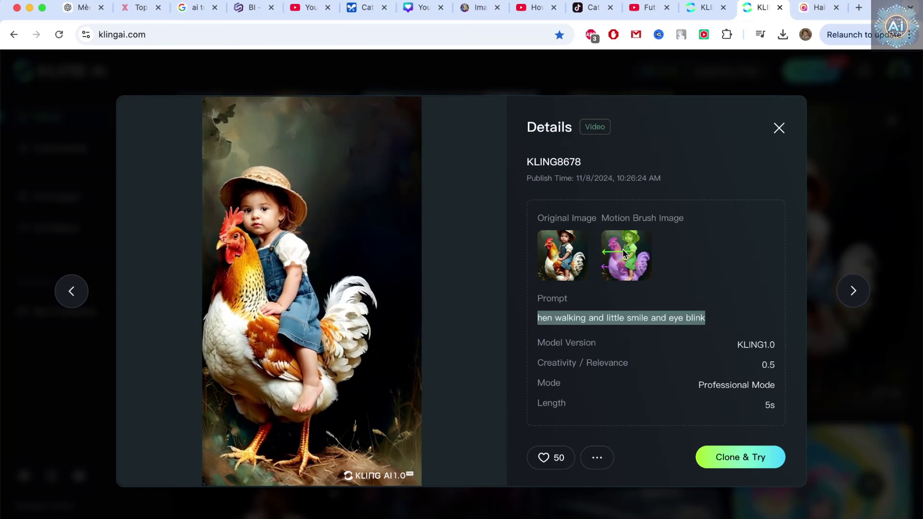
# Clone the hen video's image and prompt into a new Image to Video job.
pyautogui.click(743, 458)
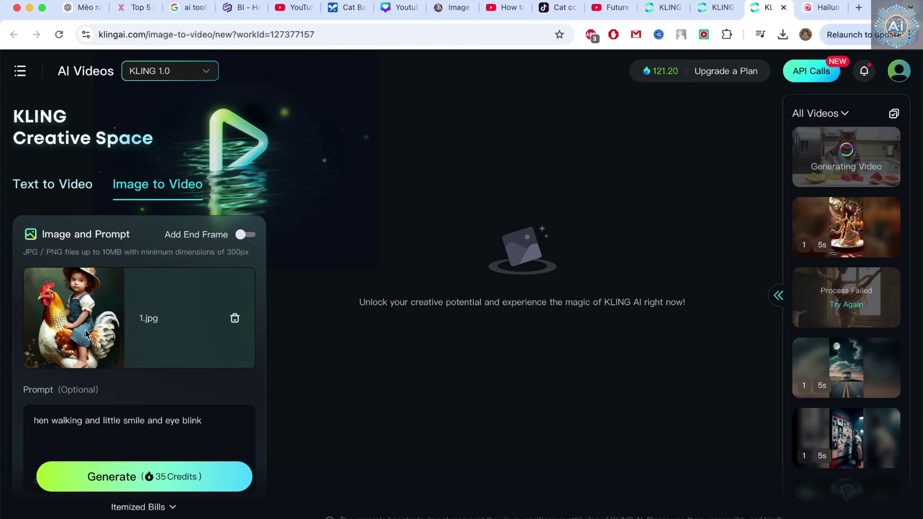
pyautogui.scroll(-8, 152, 355)
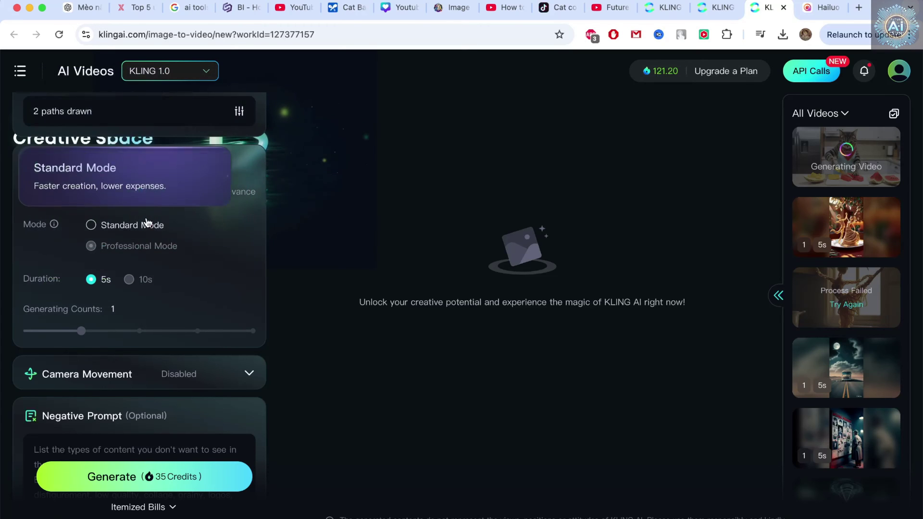
pyautogui.scroll(2, 147, 225)
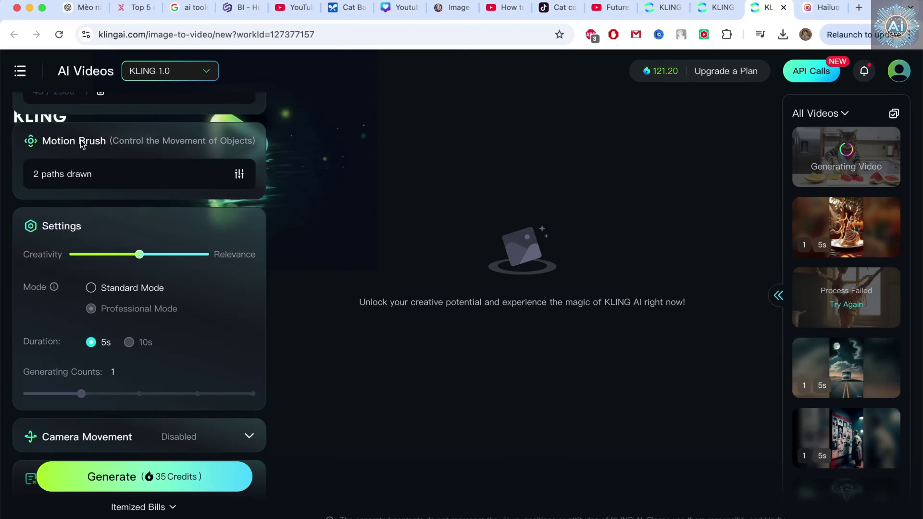
pyautogui.scroll(2, 157, 178)
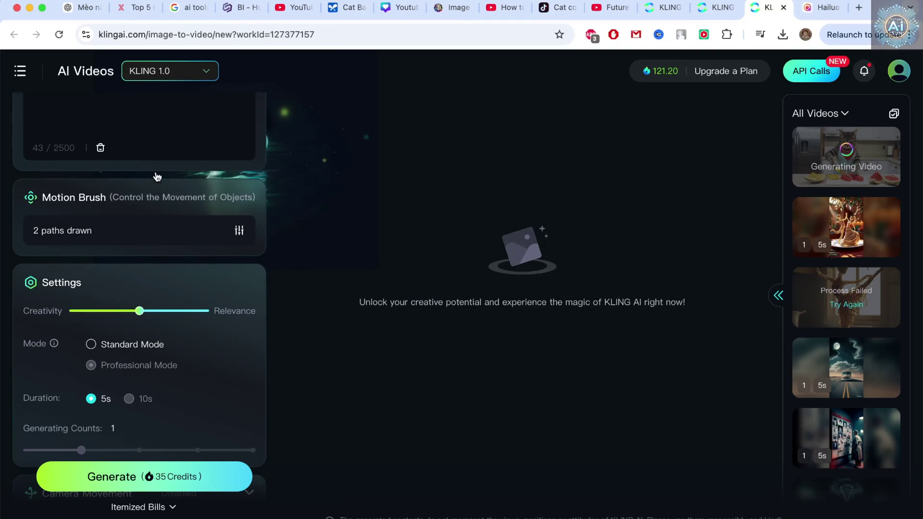
# Switch the video model to KLING 1.5 and then back to KLING 1.0.
pyautogui.click(195, 75)
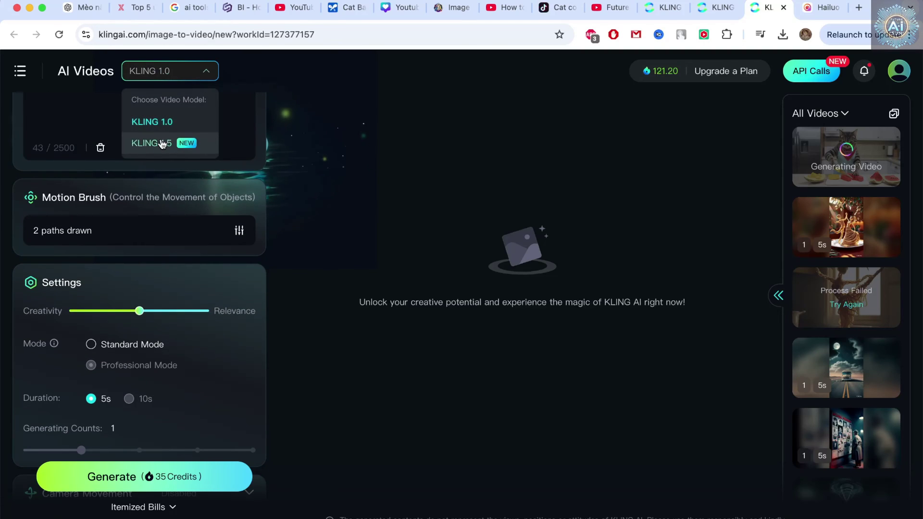
pyautogui.click(157, 143)
pyautogui.click(197, 78)
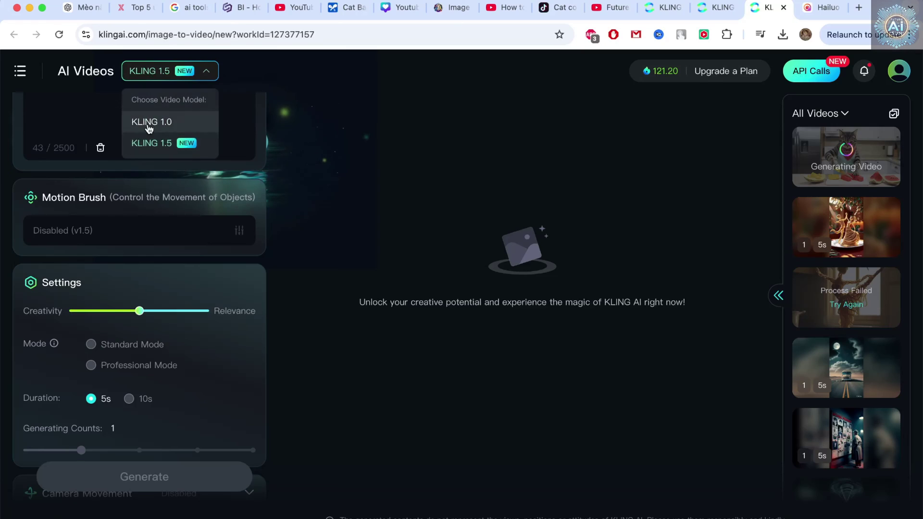
pyautogui.click(151, 121)
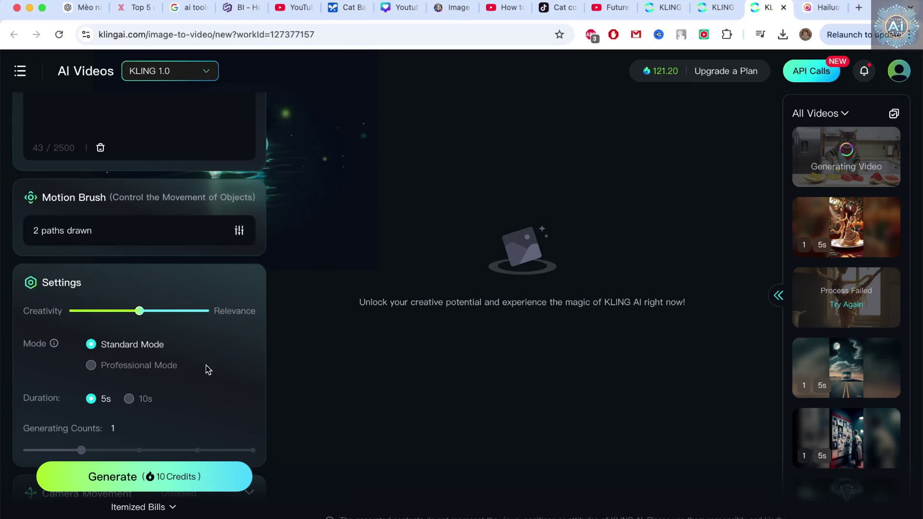
pyautogui.scroll(6, 205, 365)
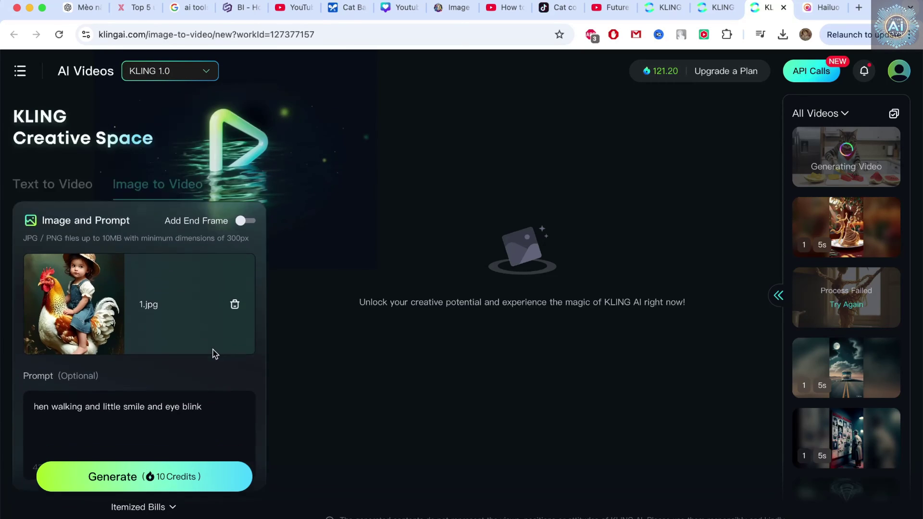
# Go back through the Dashboard and AI Videos to open the generating Cat cutting fruit job.
pyautogui.click(20, 71)
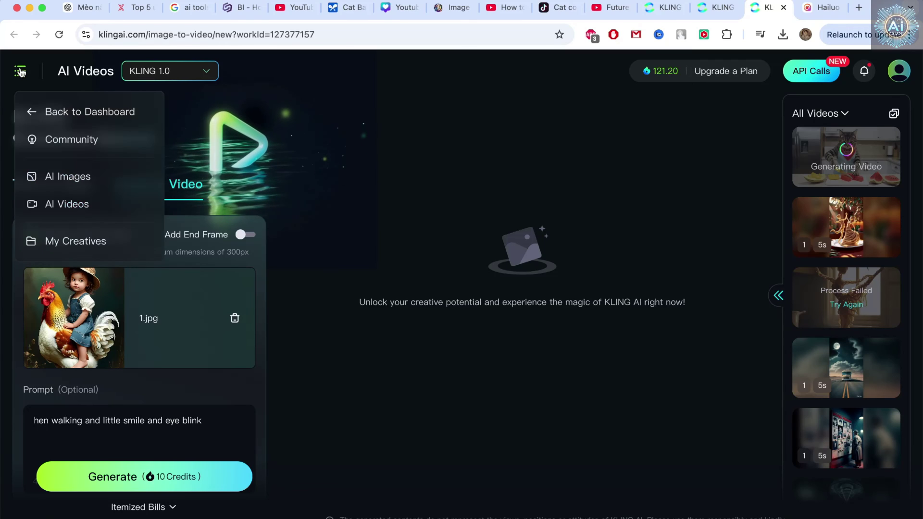
pyautogui.click(32, 111)
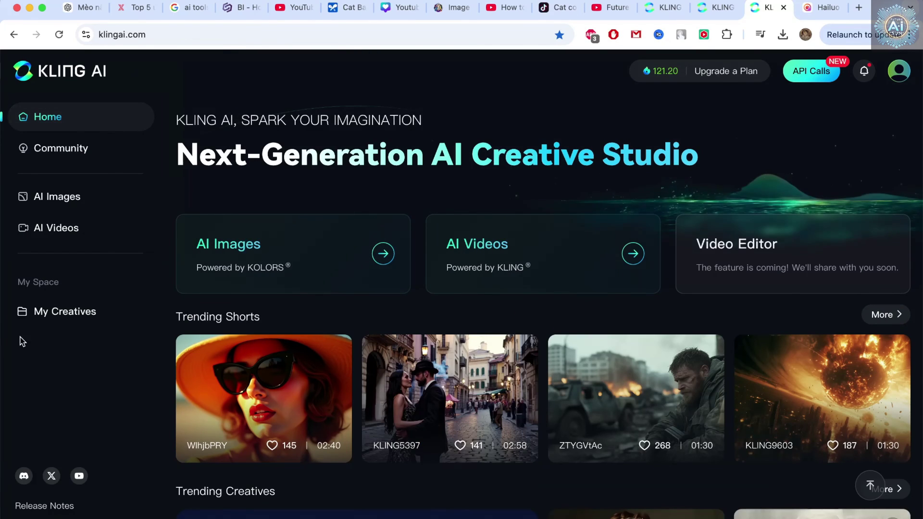
pyautogui.click(55, 229)
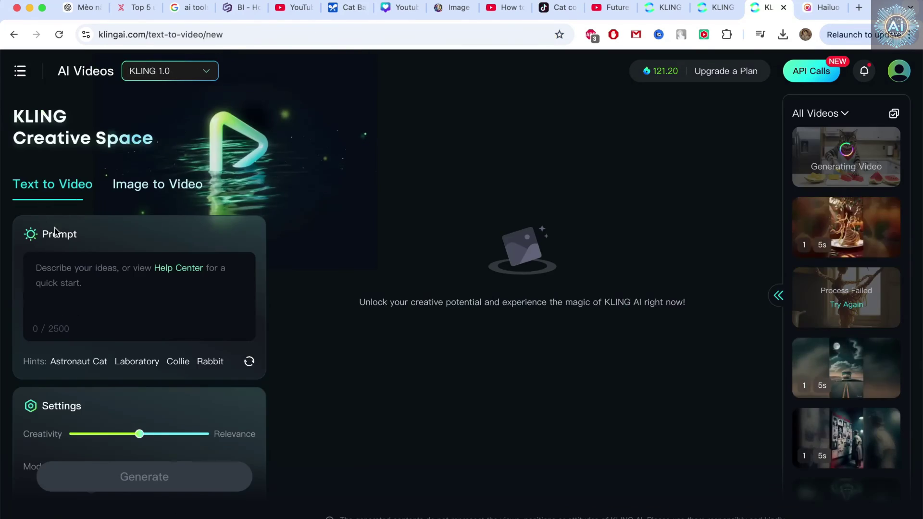
pyautogui.click(841, 170)
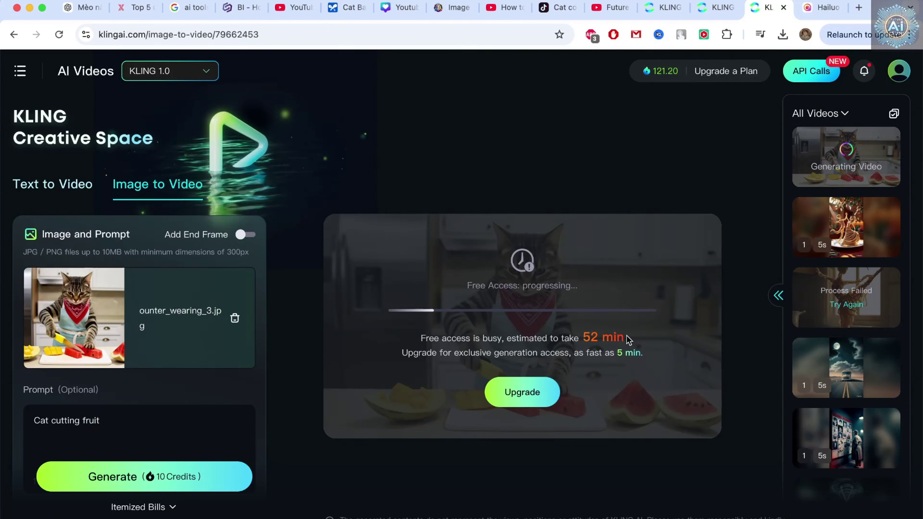
# Close the extra Kling AI tab and return to the cat job showing a 51-minute wait.
pyautogui.click(730, 9)
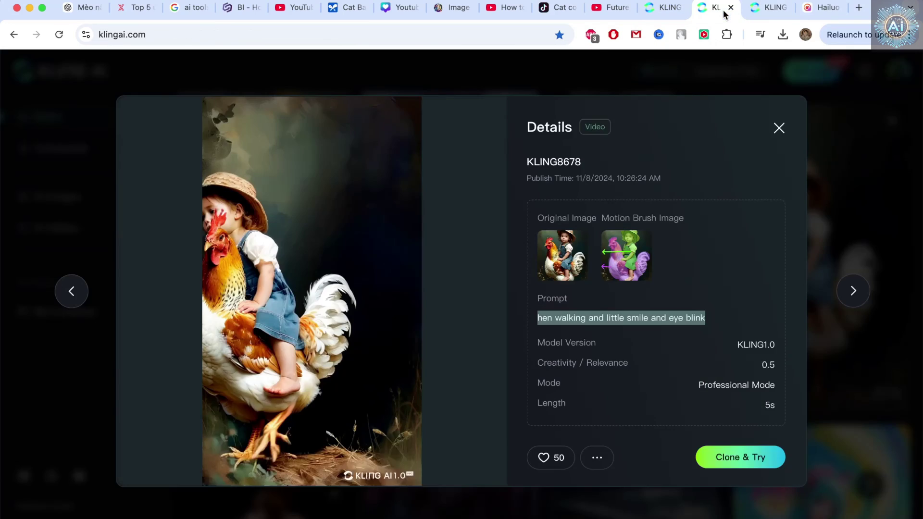
pyautogui.click(736, 7)
pyautogui.click(673, 8)
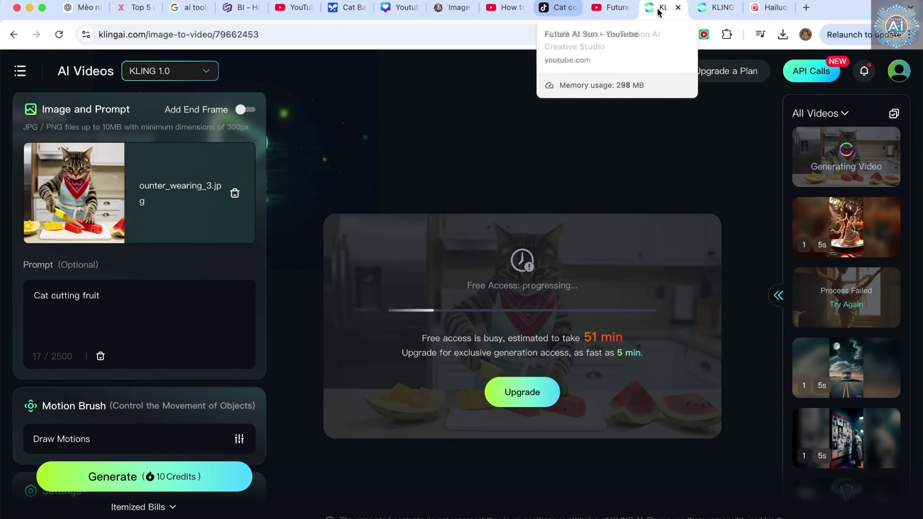
# In Hailuo AI, view the finished 6-second Cat cutting fruit clip and close it.
pyautogui.click(771, 8)
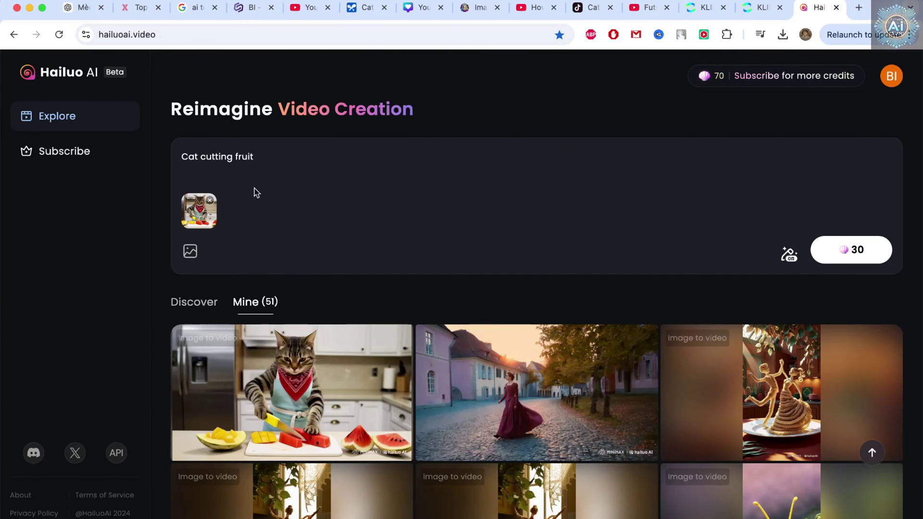
pyautogui.moveTo(341, 345)
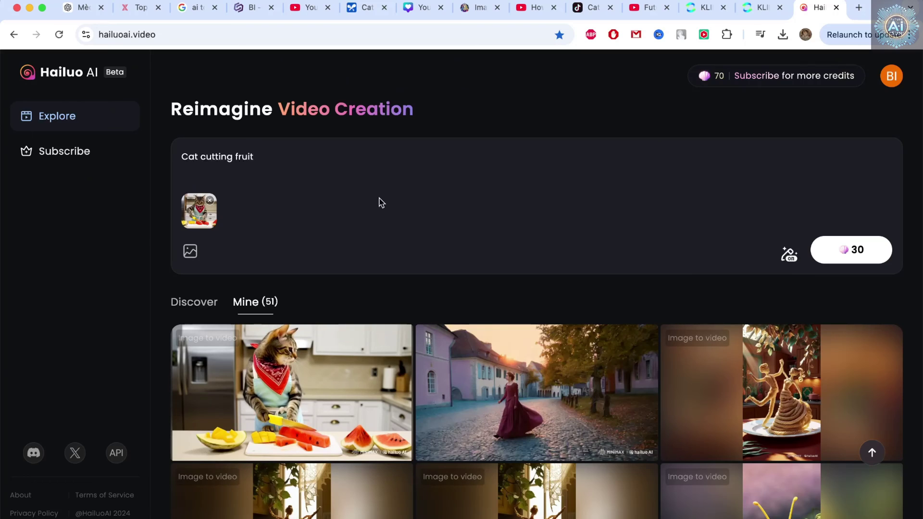
pyautogui.moveTo(299, 379)
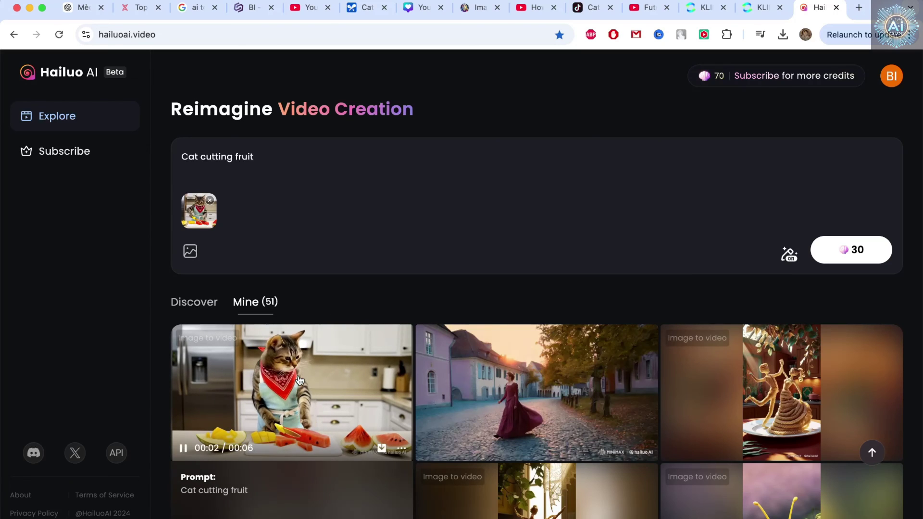
pyautogui.click(299, 380)
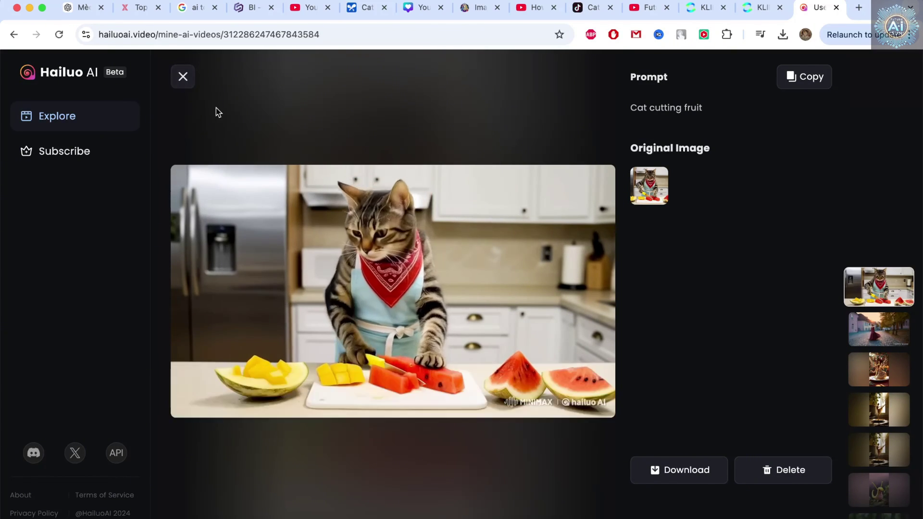
pyautogui.click(183, 77)
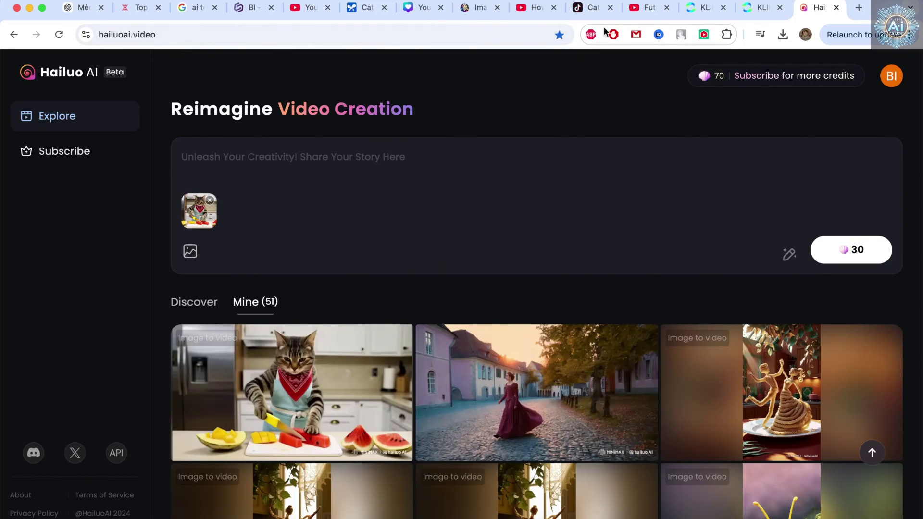
# Copy ChatGPT's 'Cat stir-frying vegetables:' heading and remove the old cat image from Hailuo's prompt.
pyautogui.click(87, 7)
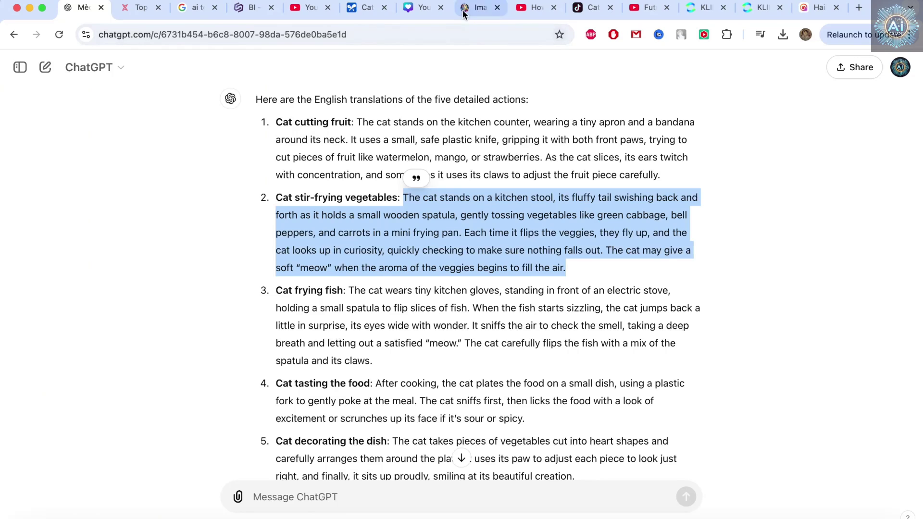
pyautogui.moveTo(400, 198); pyautogui.dragTo(300, 199)
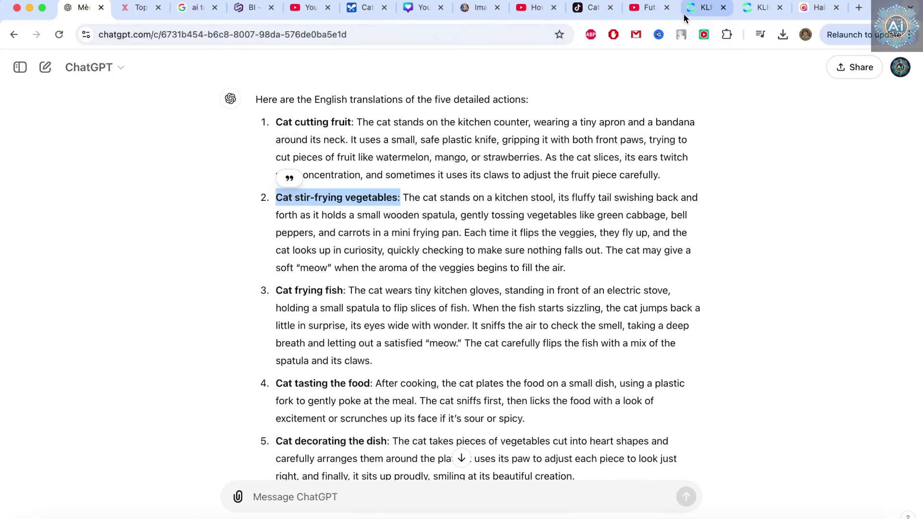
pyautogui.click(818, 8)
pyautogui.click(209, 200)
# Upload and attach the cat-on-a-stool stir-frying image from Downloads.
pyautogui.click(211, 205)
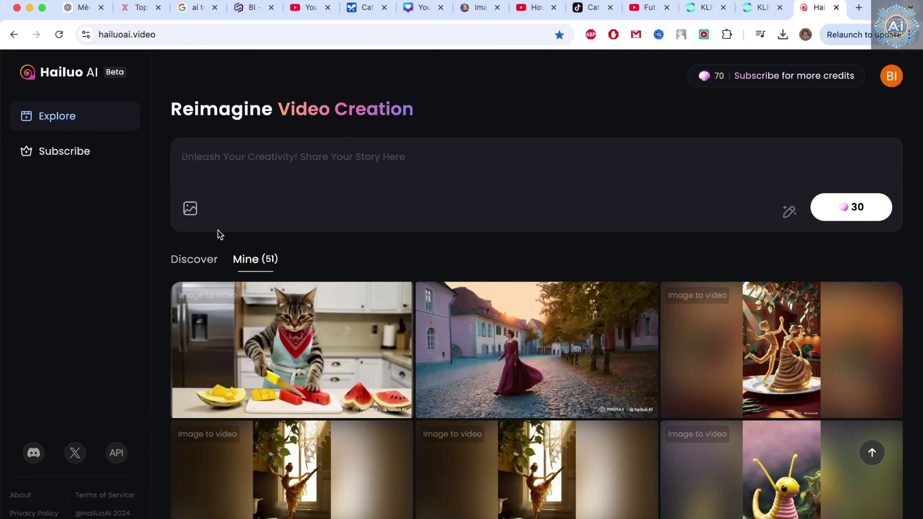
pyautogui.click(190, 208)
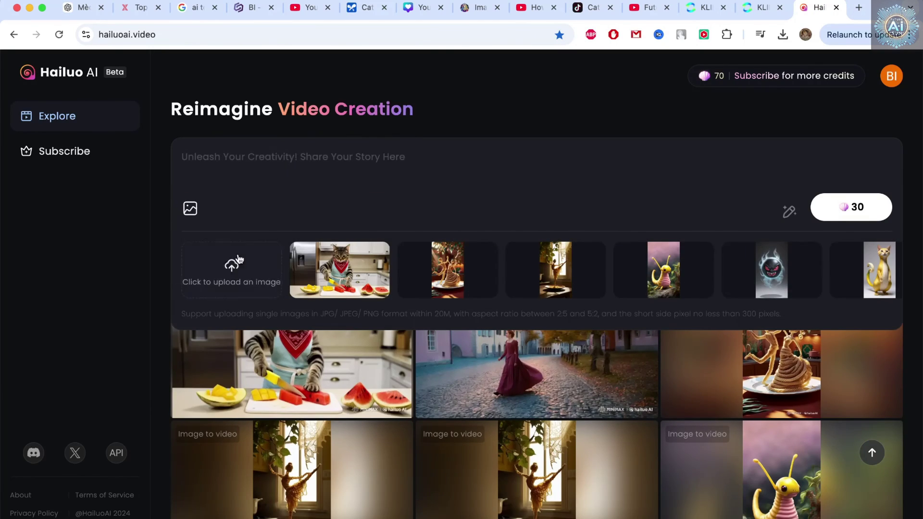
pyautogui.click(239, 275)
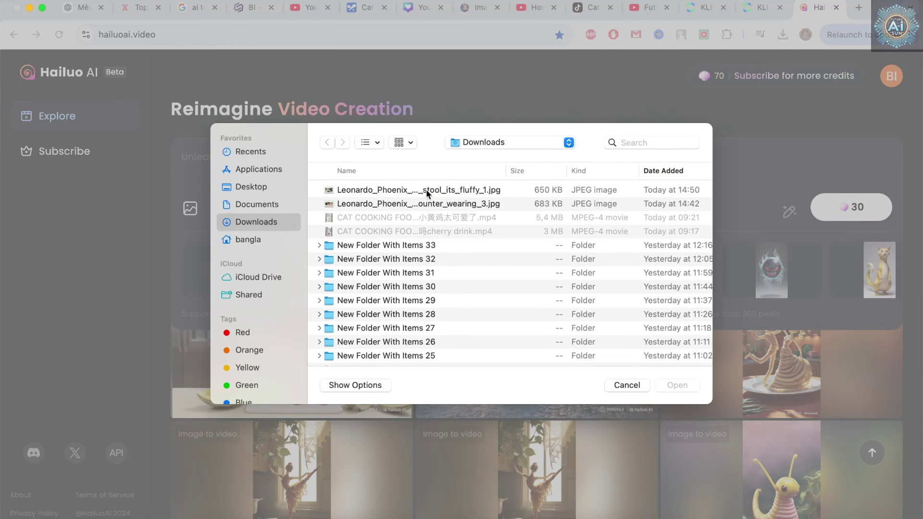
pyautogui.click(432, 192)
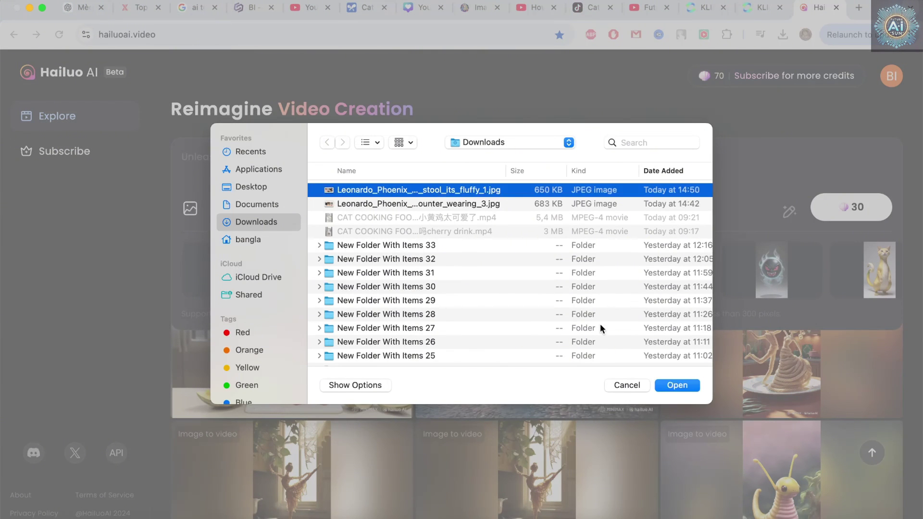
pyautogui.click(667, 384)
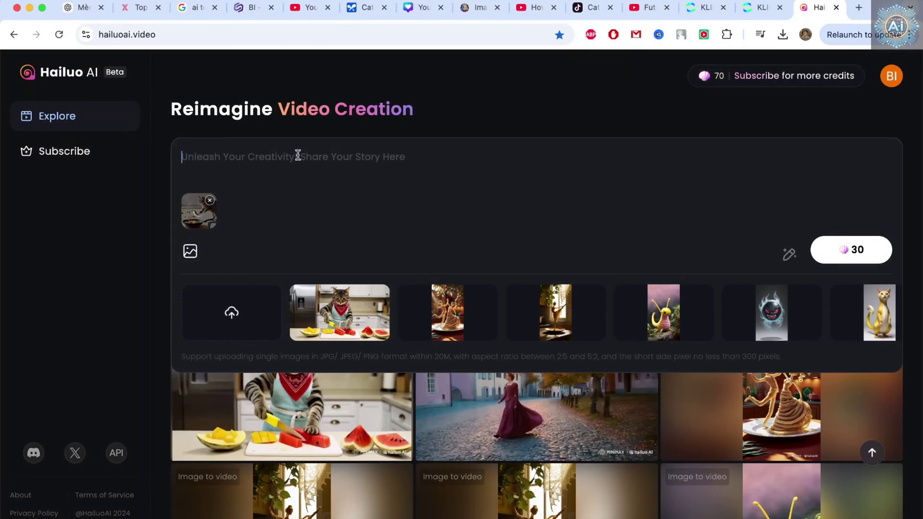
# Paste 'Cat stir-frying vegetables:' as the prompt and generate the video for 30 credits.
pyautogui.write('Cat stir-frying vegetables')
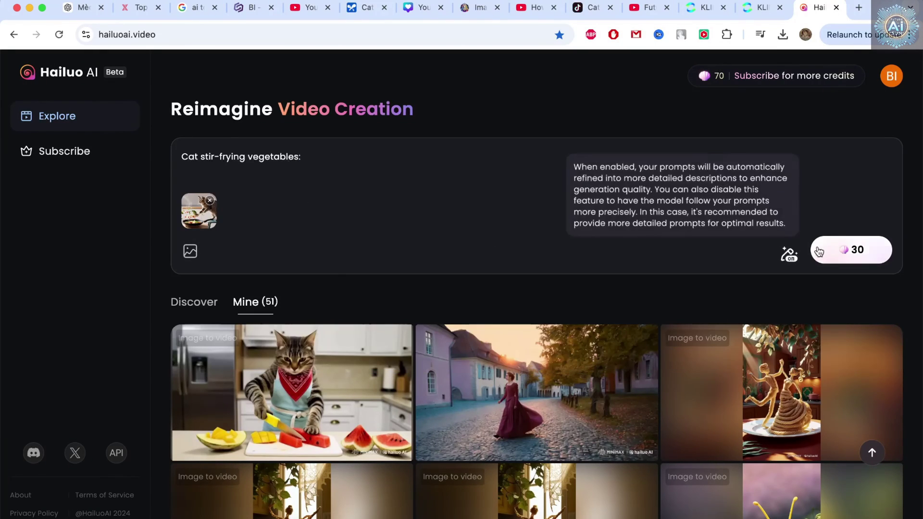
pyautogui.click(847, 250)
pyautogui.click(193, 303)
pyautogui.click(256, 302)
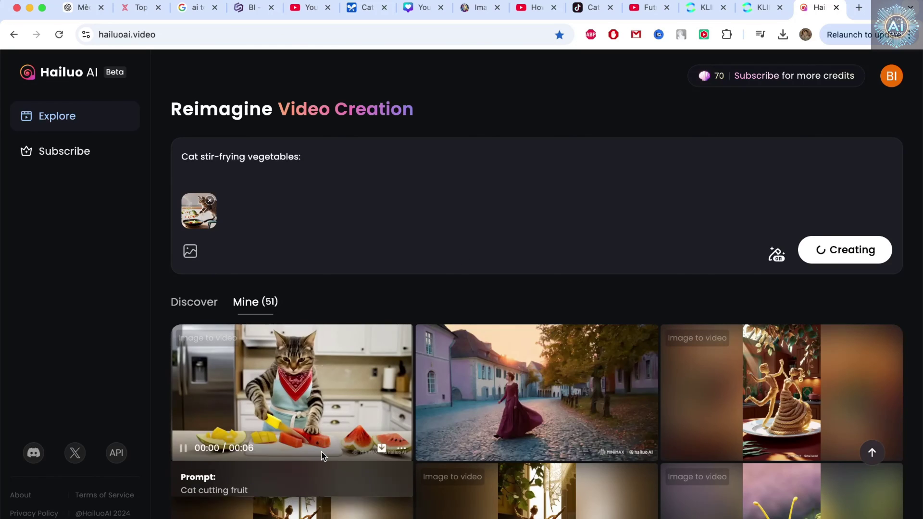
pyautogui.click(210, 304)
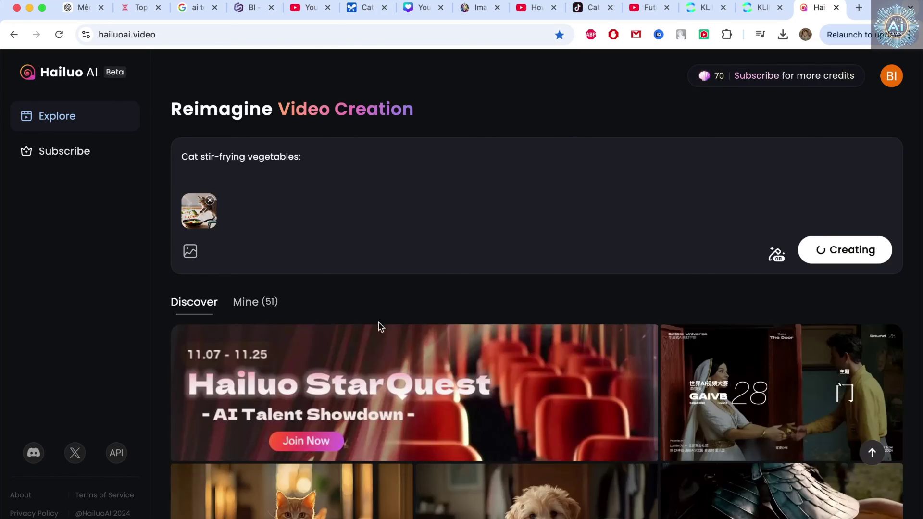
pyautogui.scroll(-5, 387, 326)
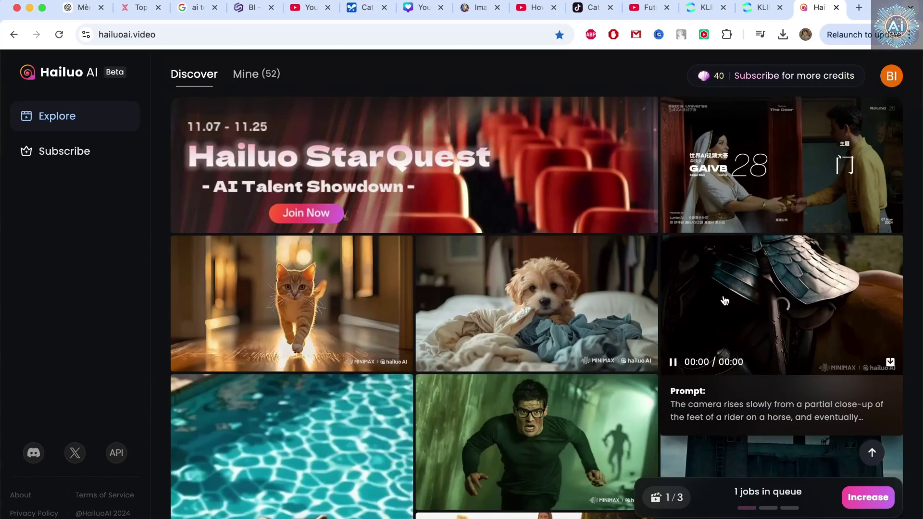
pyautogui.scroll(-6, 779, 319)
pyautogui.scroll(-6, 778, 321)
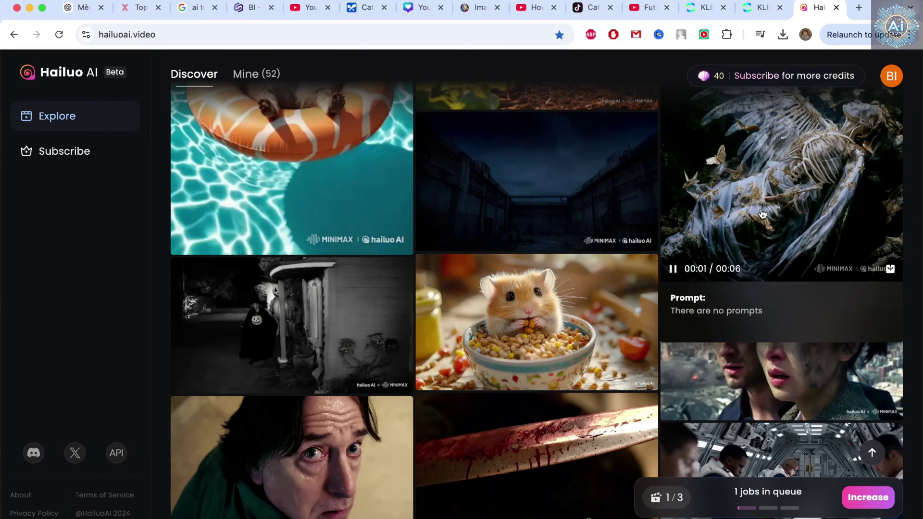
pyautogui.scroll(10, 762, 213)
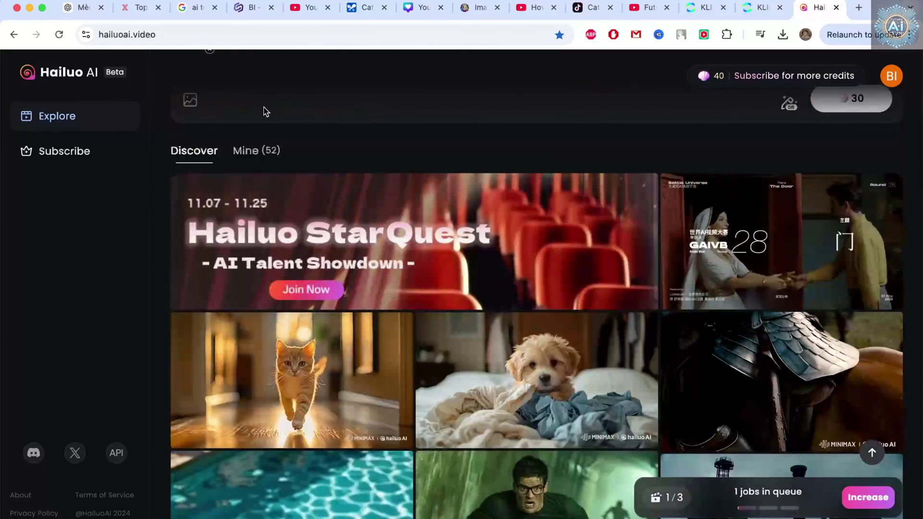
pyautogui.click(257, 152)
pyautogui.click(198, 154)
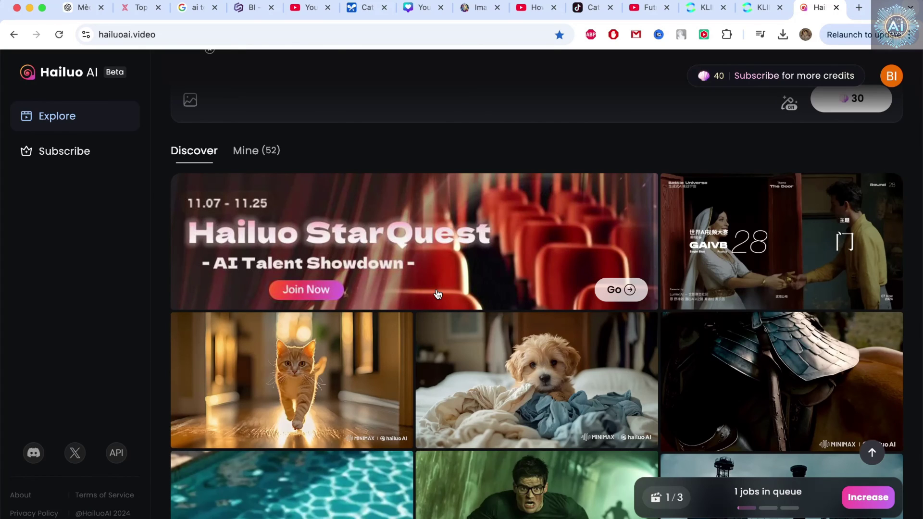
pyautogui.scroll(3, 351, 227)
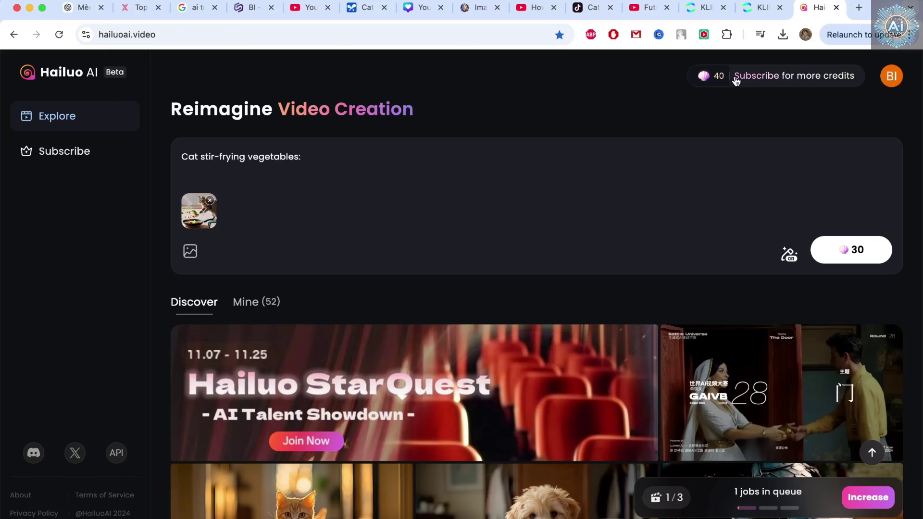
pyautogui.click(705, 77)
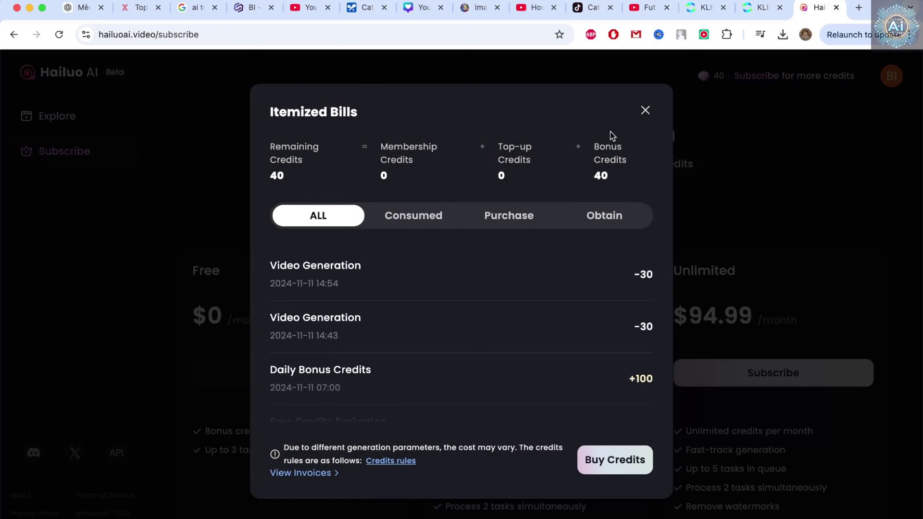
pyautogui.click(645, 111)
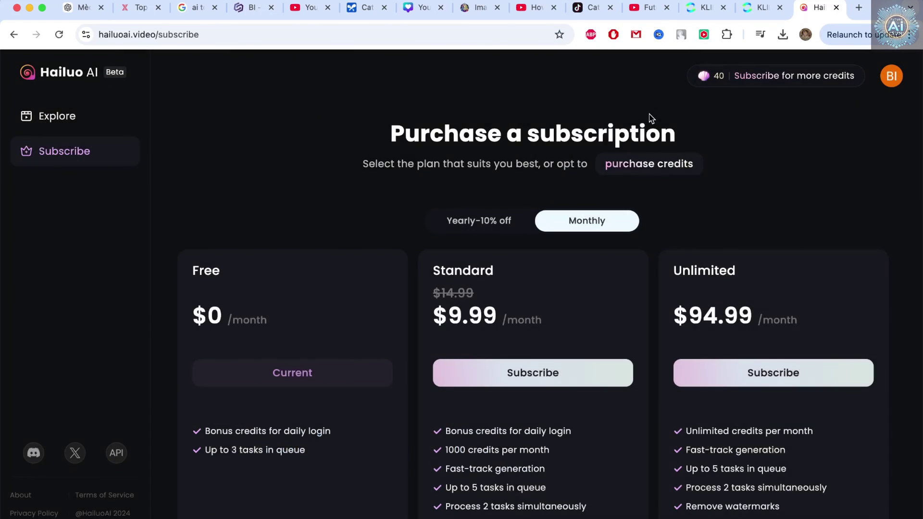
pyautogui.scroll(-2, 780, 302)
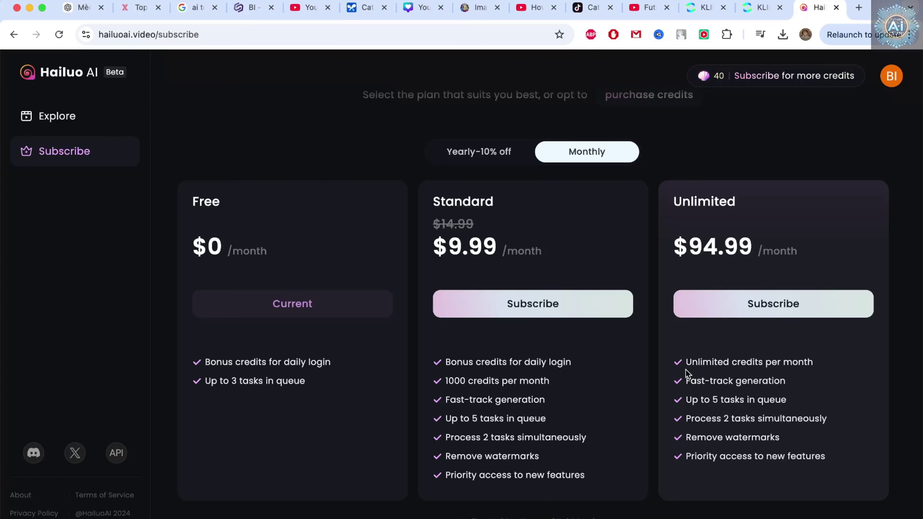
pyautogui.click(485, 159)
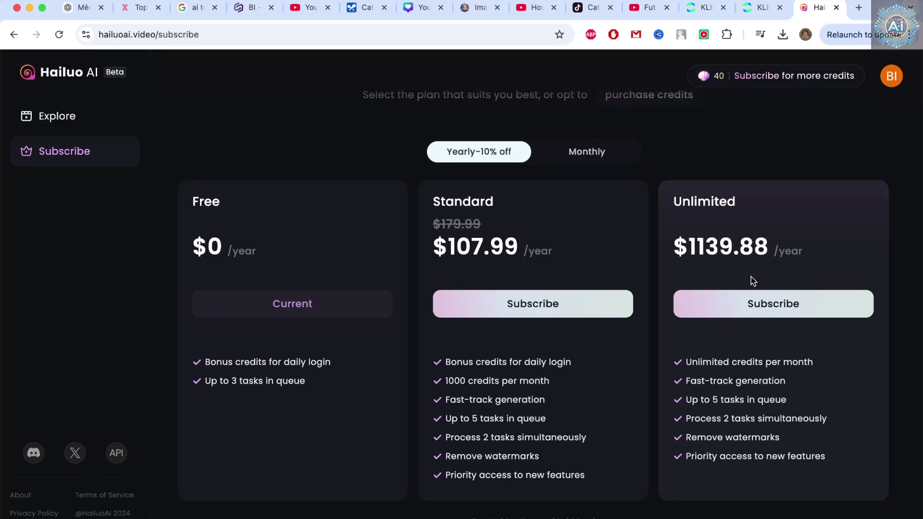
pyautogui.scroll(3, 751, 278)
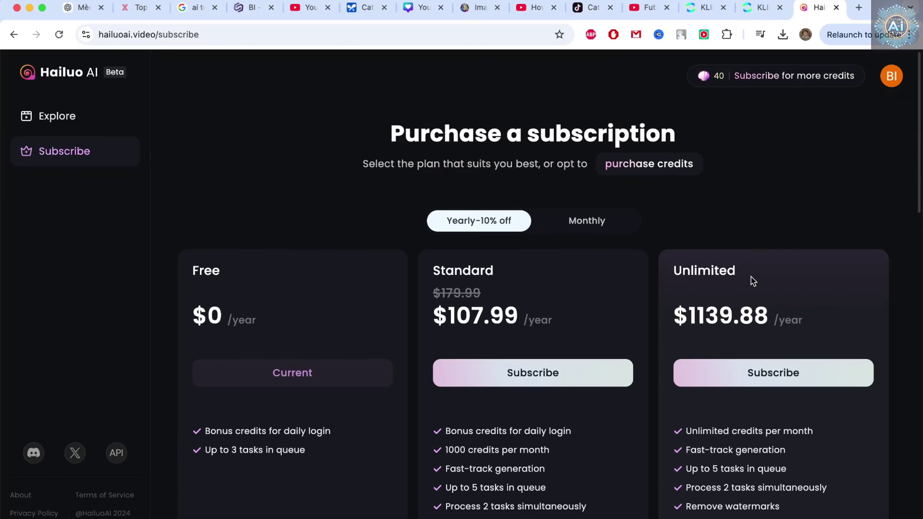
pyautogui.click(46, 120)
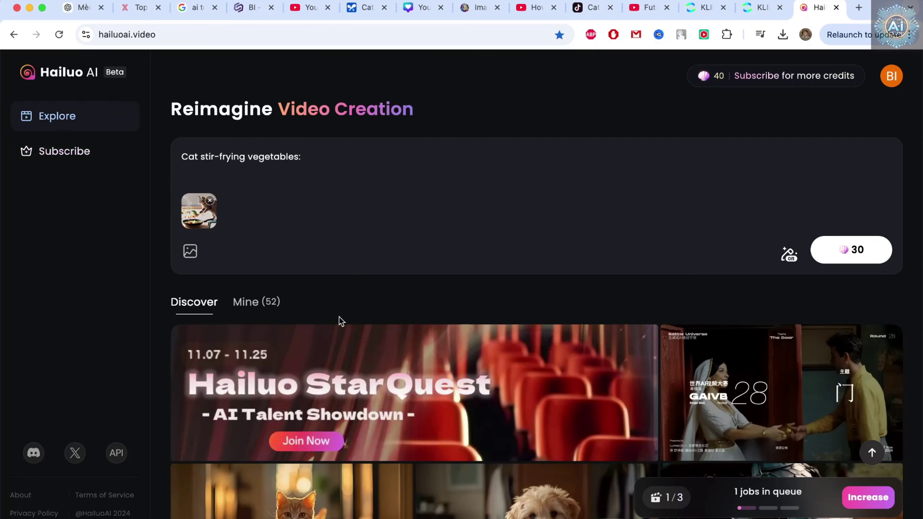
# Check progress under Mine, replay the Cat cutting fruit video, then switch to the Kling AI job.
pyautogui.click(255, 305)
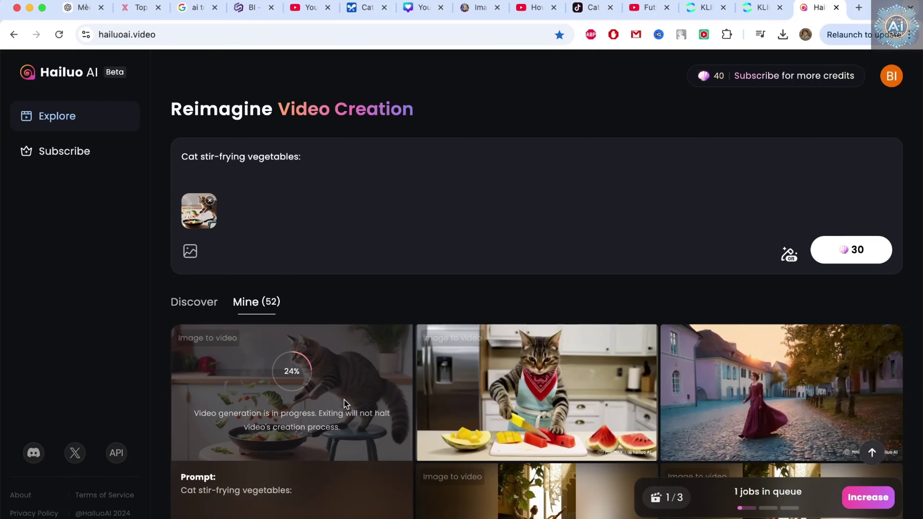
pyautogui.click(543, 356)
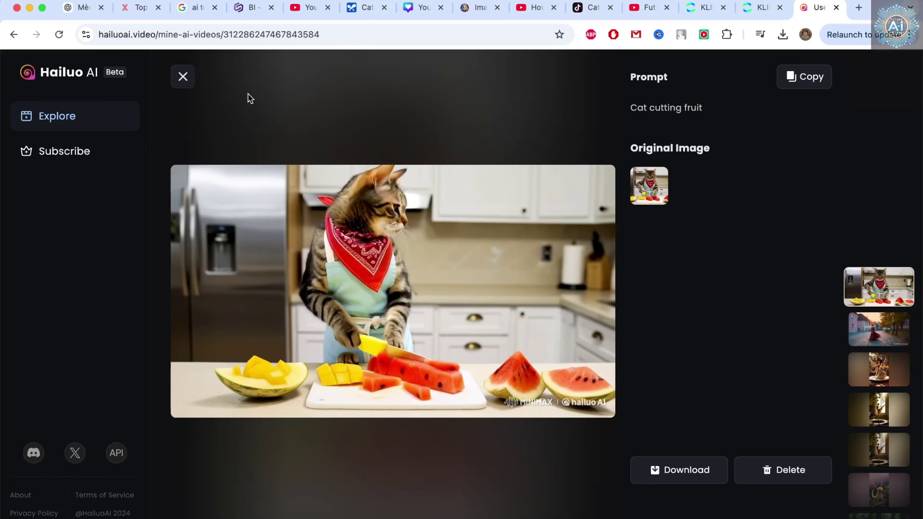
pyautogui.click(183, 78)
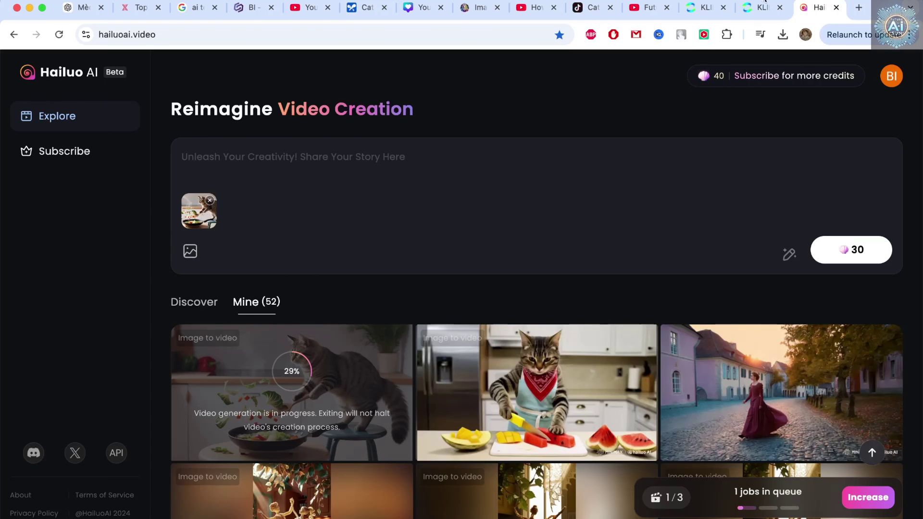
pyautogui.click(757, 7)
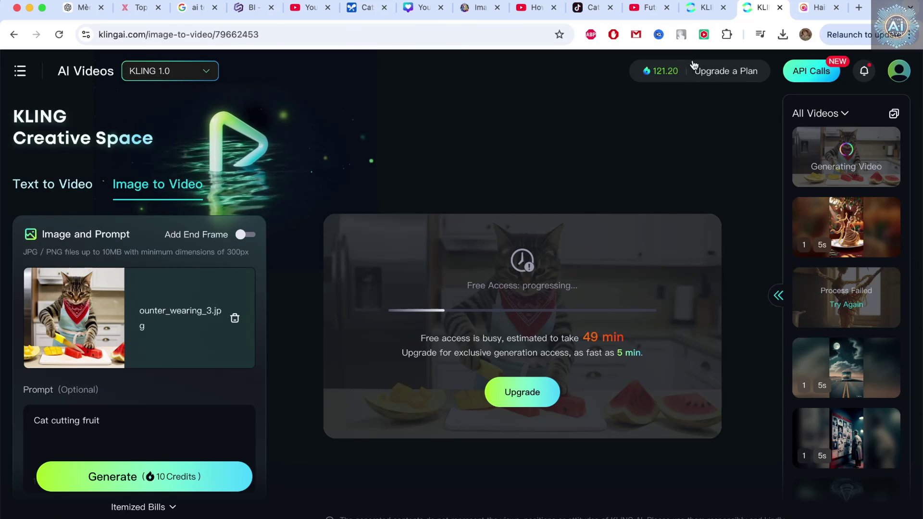
# Return to the Hailuo AI tab to see the stir-fry video at 39%.
pyautogui.click(817, 7)
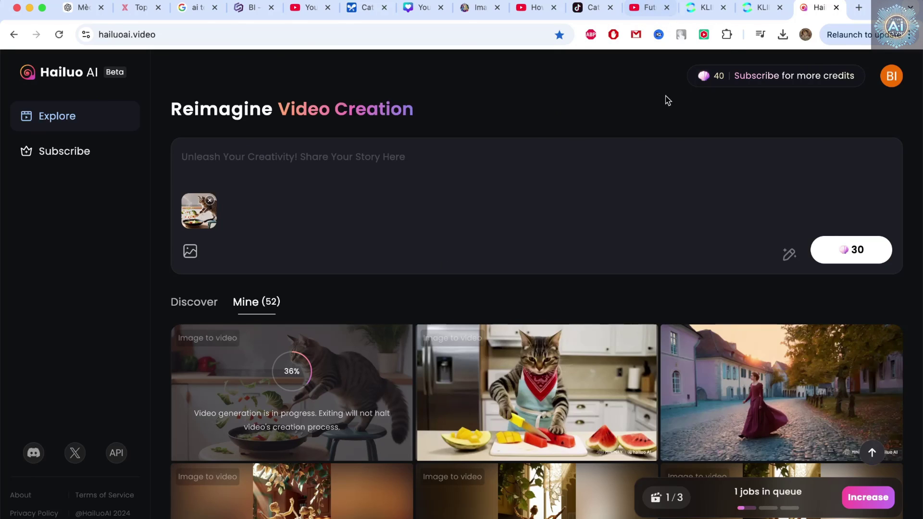
# Glance at the cat-cooking TikTok profile, then browse the Future AI Sun YouTube channel page.
pyautogui.click(594, 12)
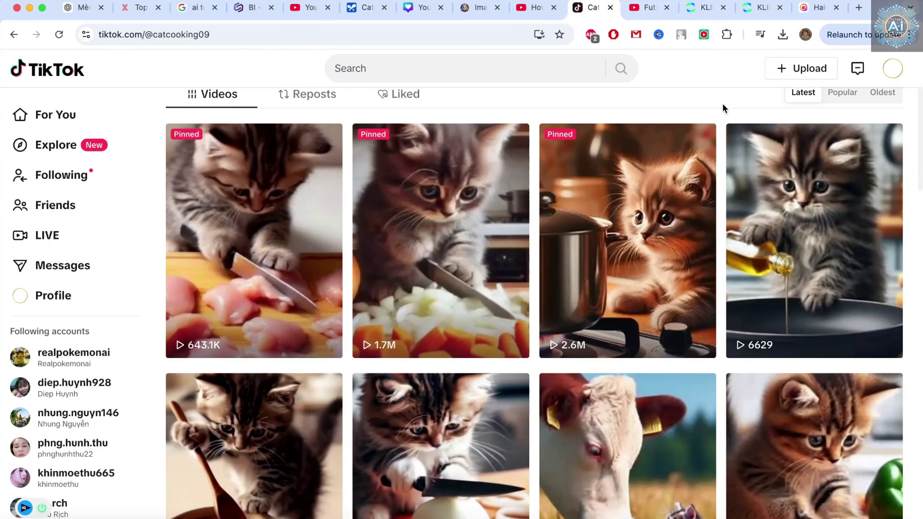
pyautogui.click(811, 12)
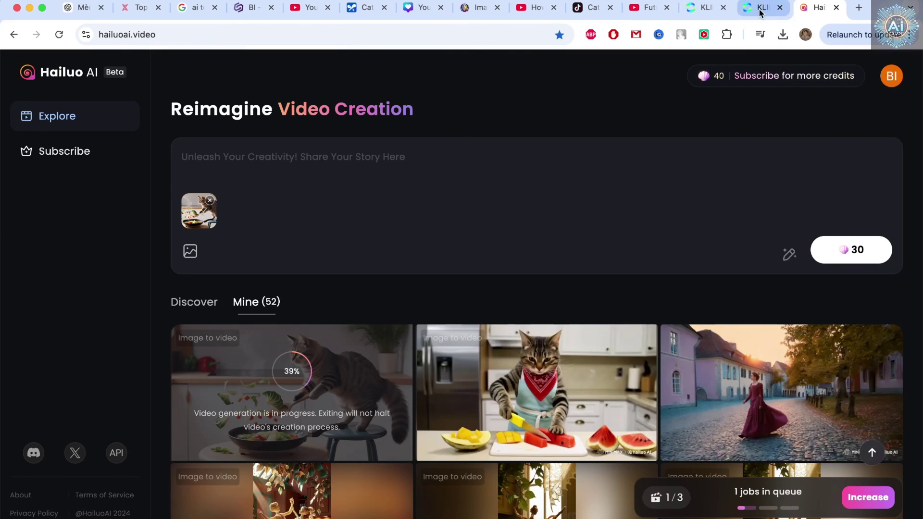
pyautogui.click(643, 8)
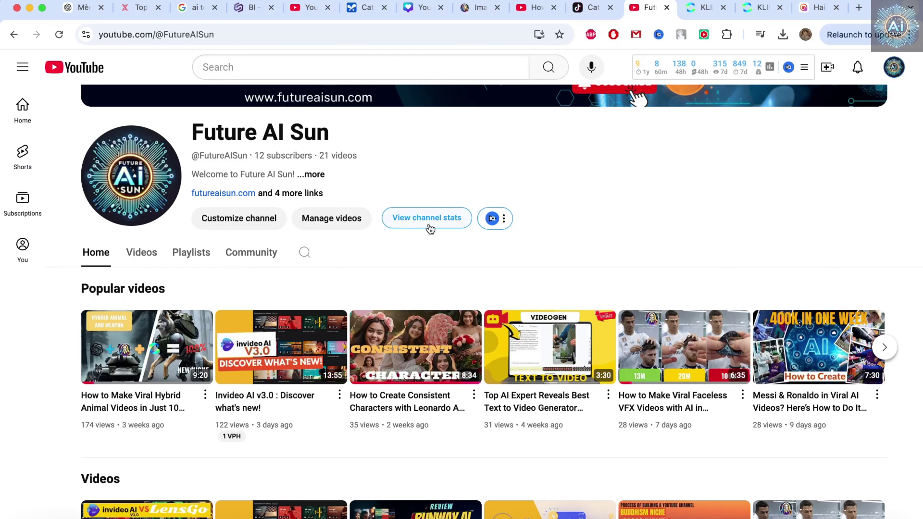
pyautogui.scroll(-7, 357, 221)
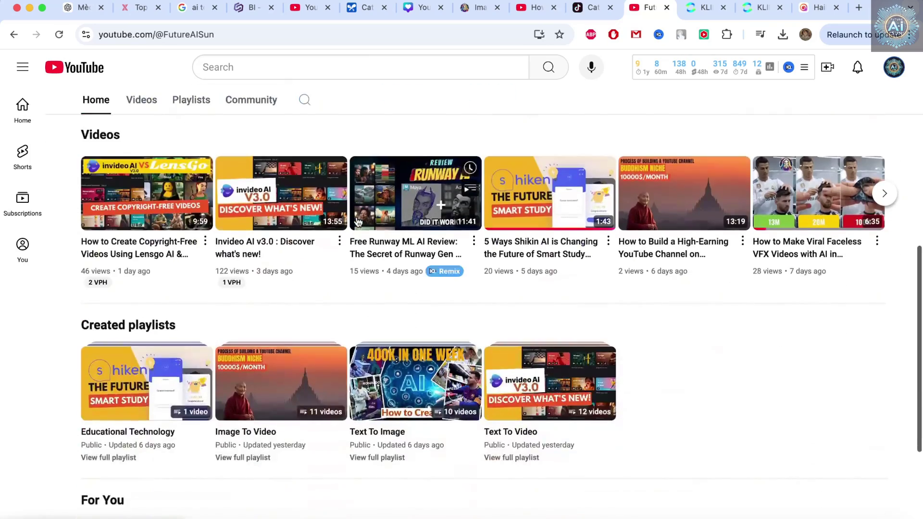
pyautogui.scroll(8, 357, 221)
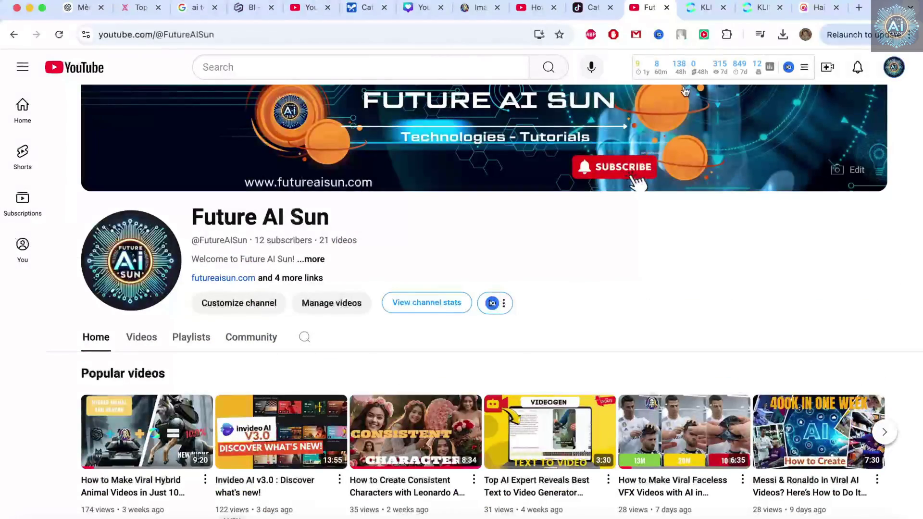